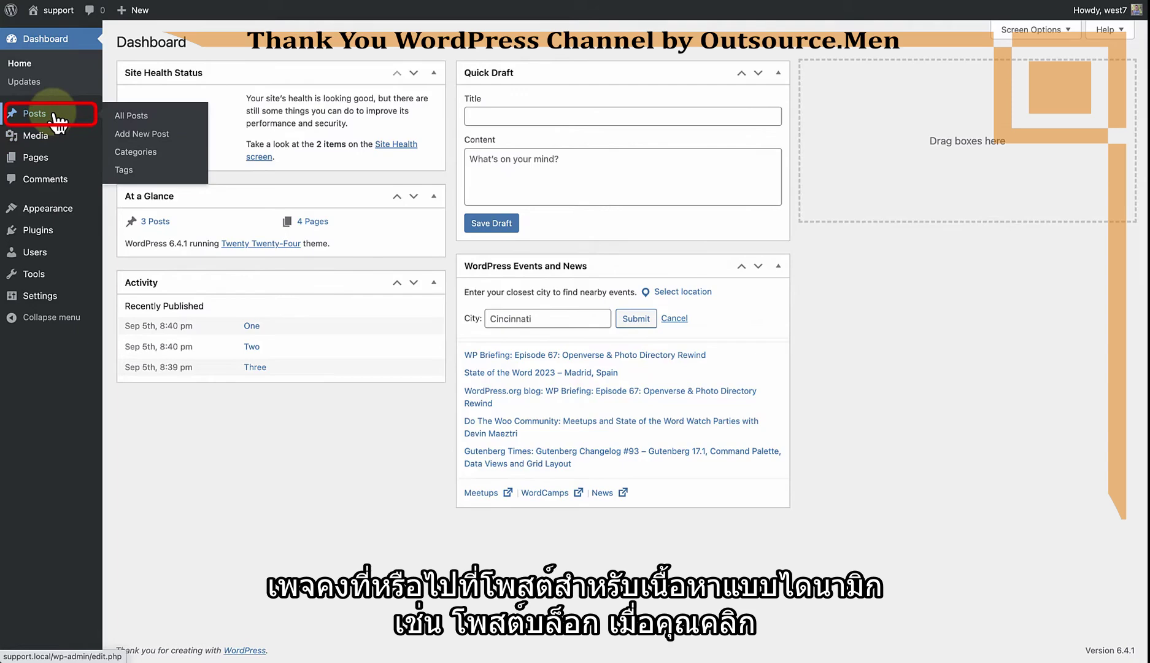
Step: Create a new page titled "Lorem Ipsum" and fill its body with two paragraphs of lorem ipsum text
left_click(44, 160)
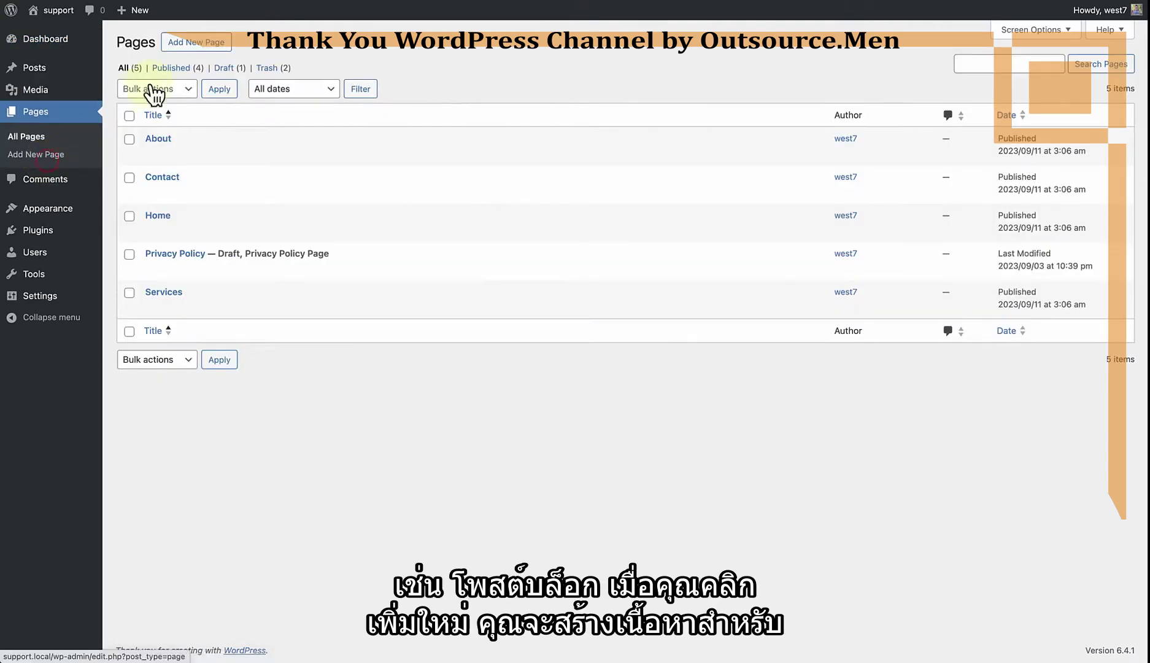
left_click(195, 44)
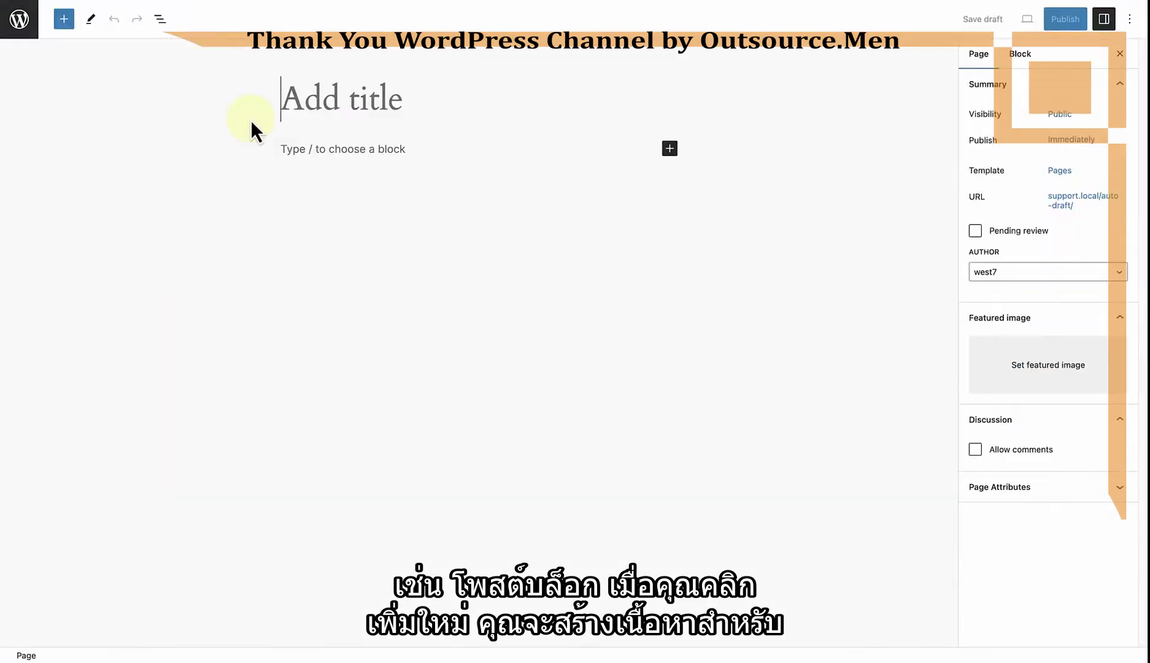
type("Lorem Ipsum")
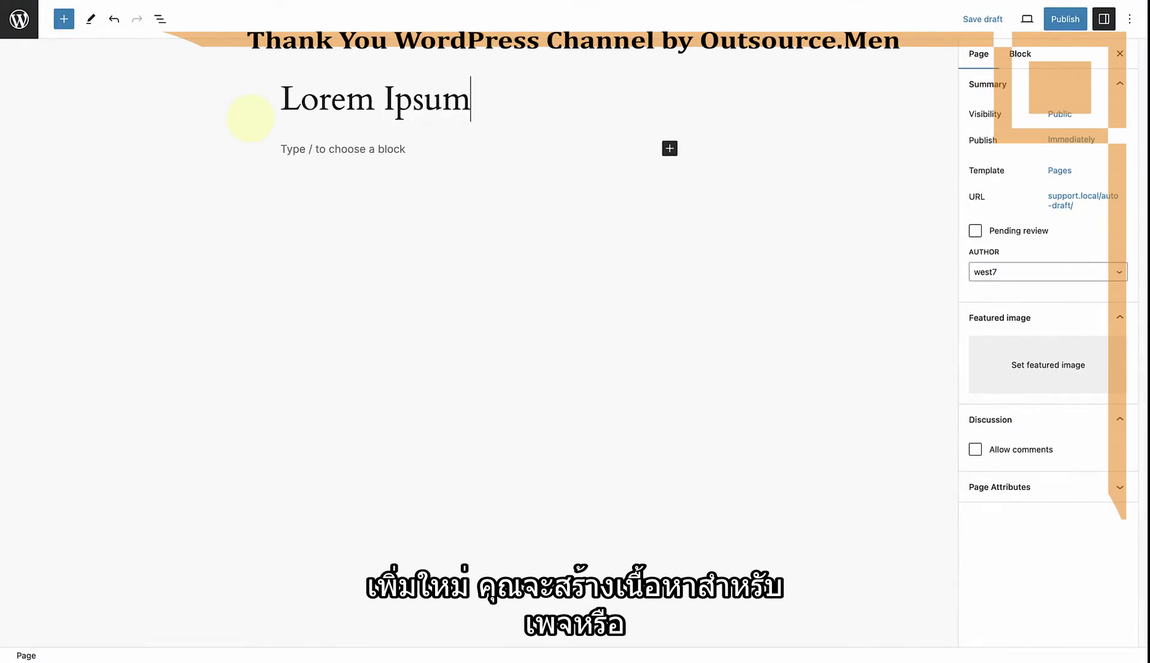
key("Return")
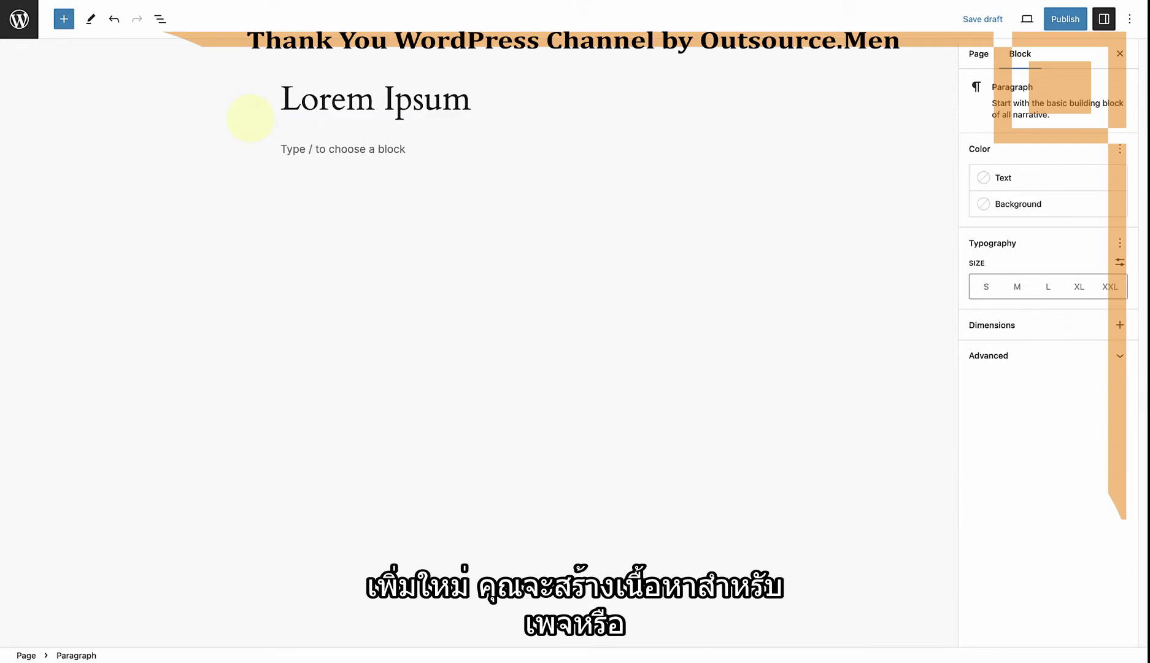
type("Lorem ipsum dolor sit amet, consectetur adipisicing elit, sed do eiusmod tempor incididunt ut labore et dolore magna aliqua. Ut enim ad minim veniam, quis nostrud exercitation ullamco laboris nisi ut aliquip ex ea commodo consequat. Lorem ipsum dolor sit amet, consectetur adipisicing elit, sed do eiusmod tempor incididunt ut labore et dolore magna aliqua. Ut enim ad minim veniam, quis nostrud exercitation ullamco laboris nisi ut aliquip ex ea commodo consequat. Duis aute irure dolor in reprehenderit in voluptate velit esse cillum dolore eu fugiat nulla pariatur.")
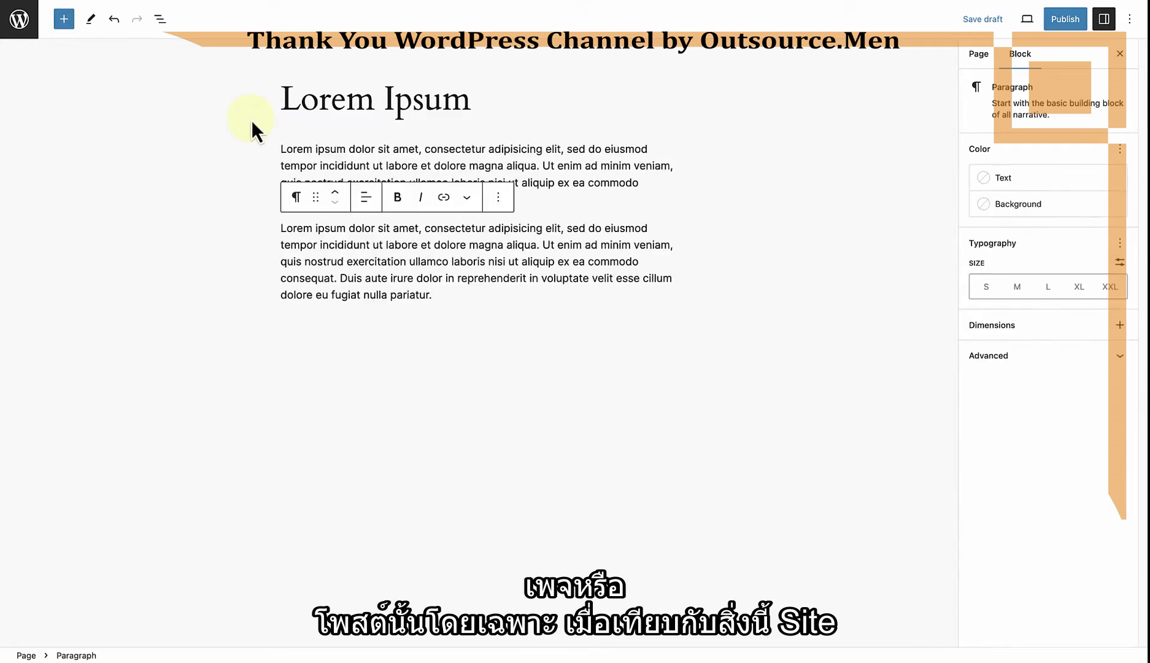
left_click(736, 311)
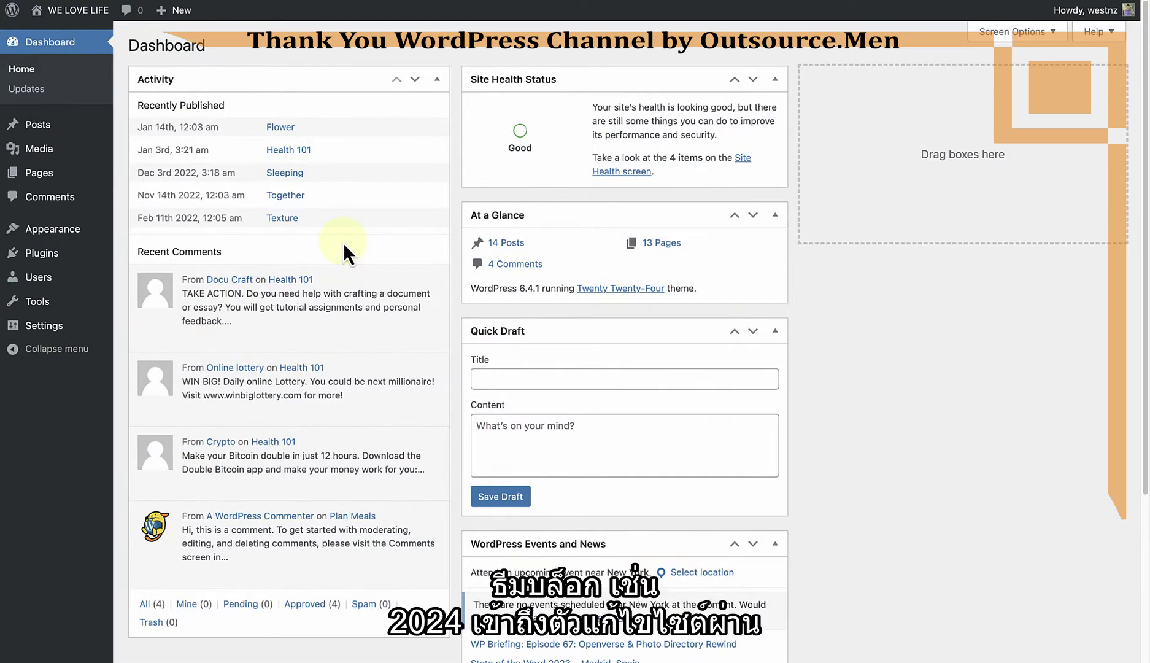
Step: Open the Site Editor on the WE LOVE LIFE site and bring up its Lifestyle navigation menu
mouse_move(60, 234)
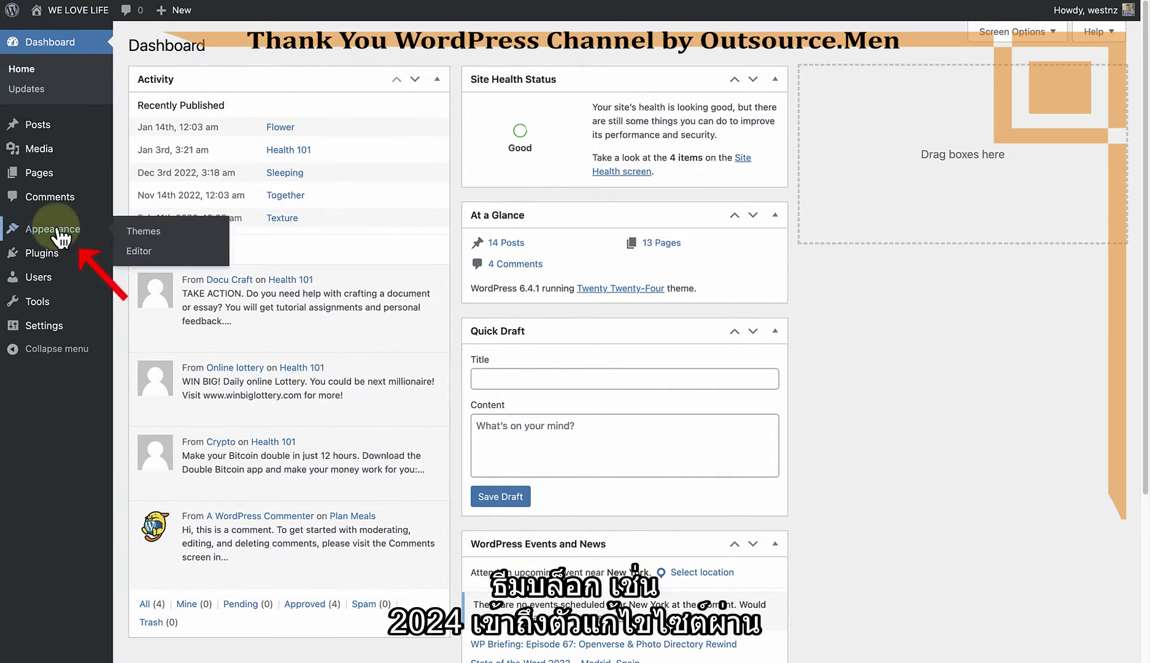
left_click(139, 251)
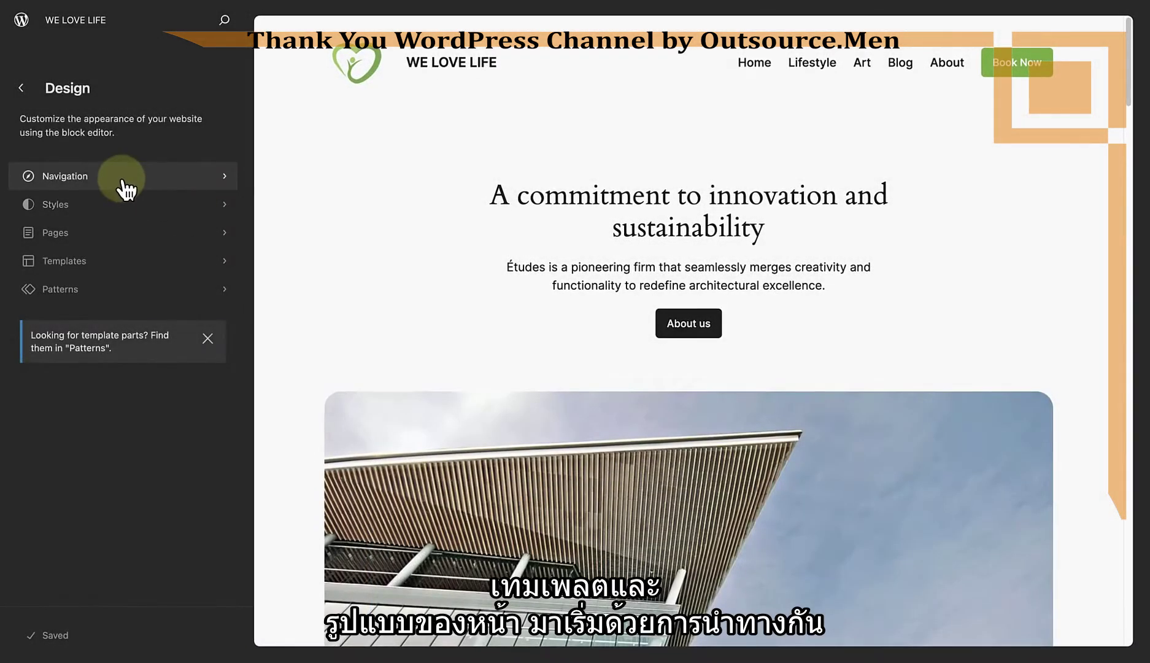
left_click(126, 184)
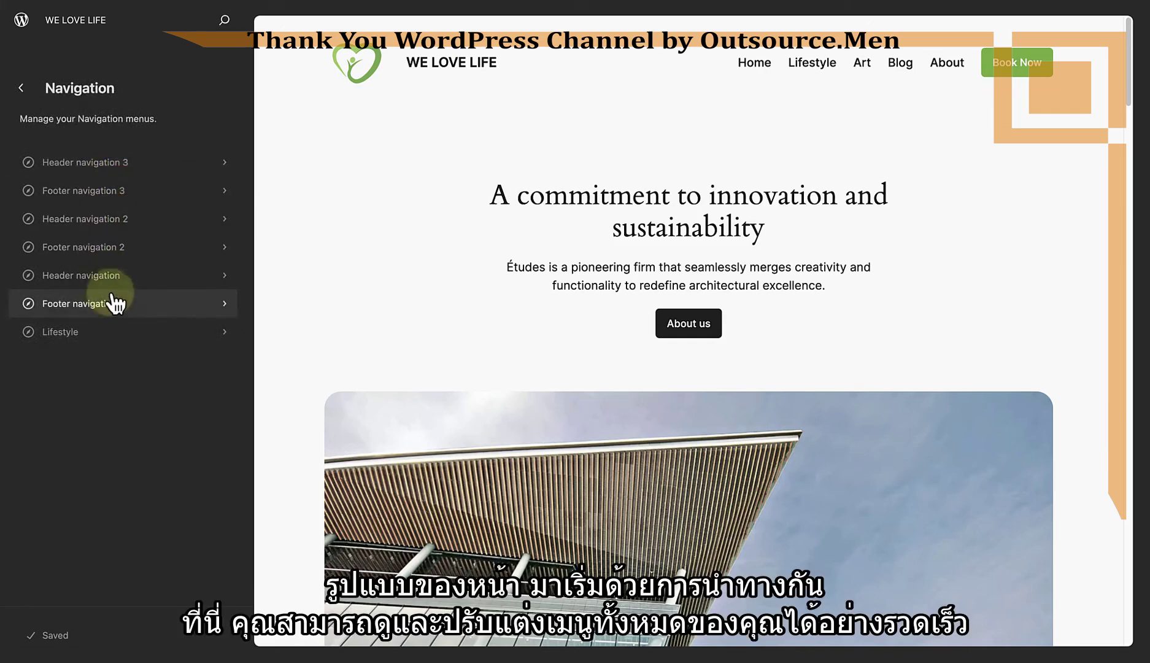
left_click(110, 331)
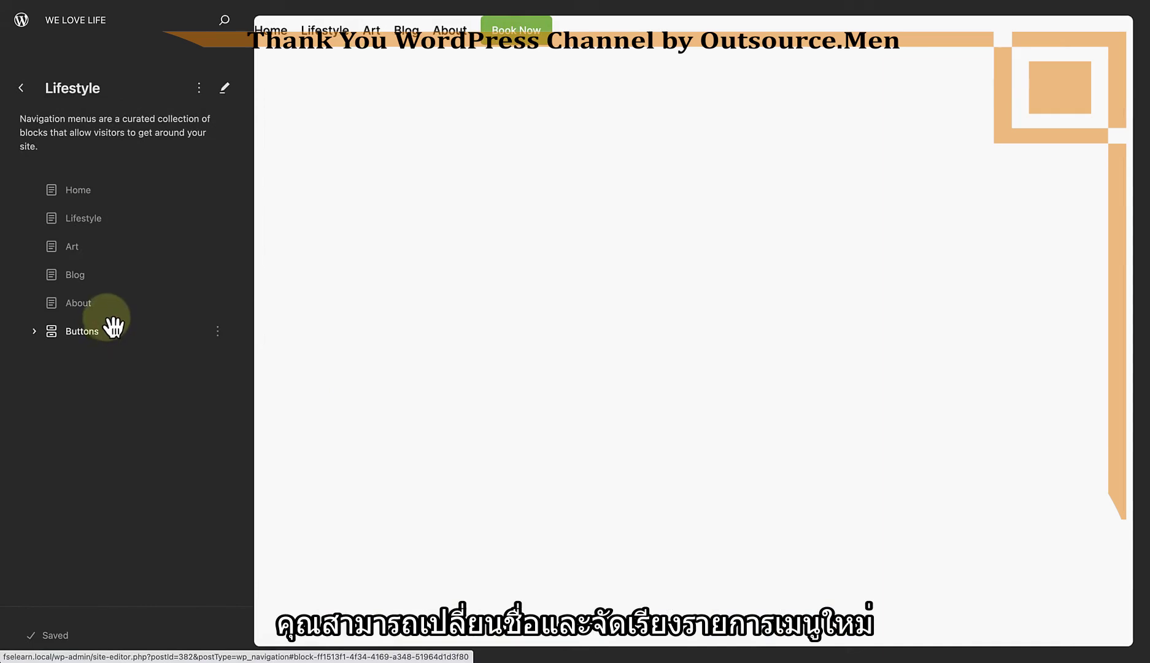
Step: Try to reorder the About item in the Lifestyle menu and return to the Design overview
left_click(109, 311)
left_click_drag(111, 317, 91, 296)
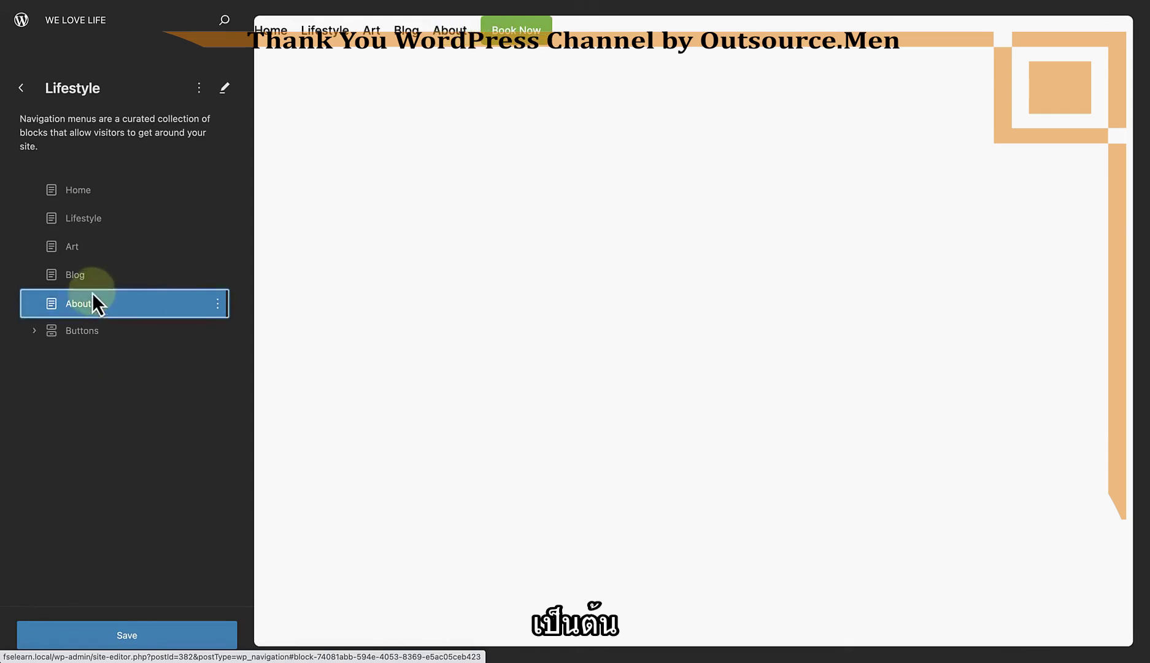
left_click(22, 90)
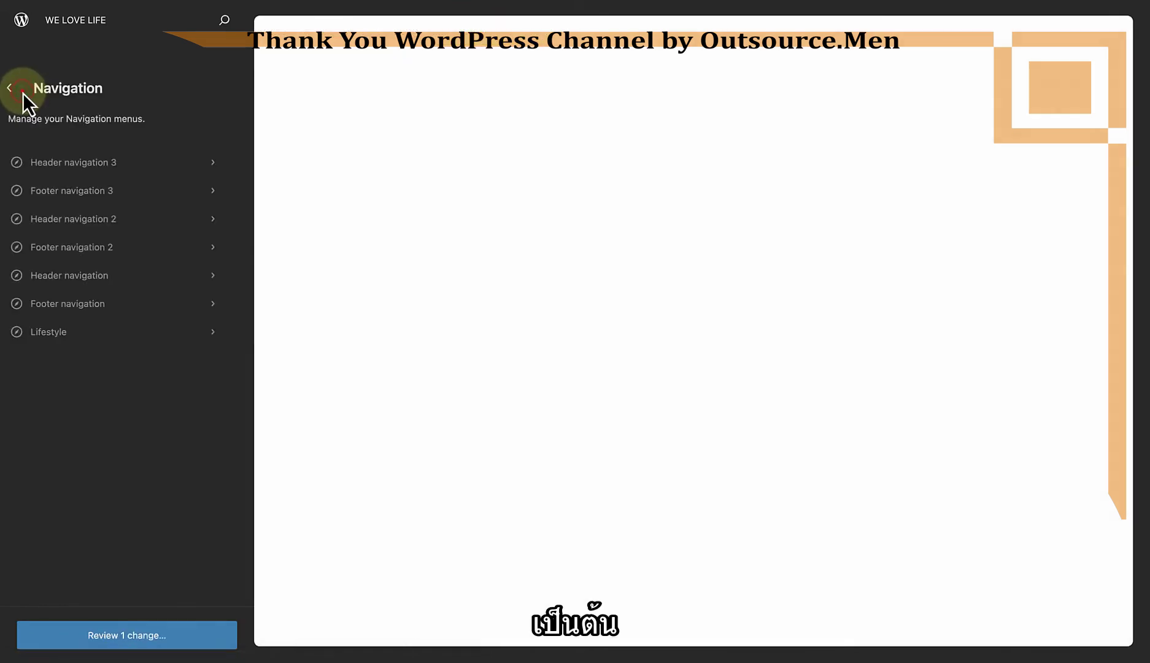
left_click(22, 90)
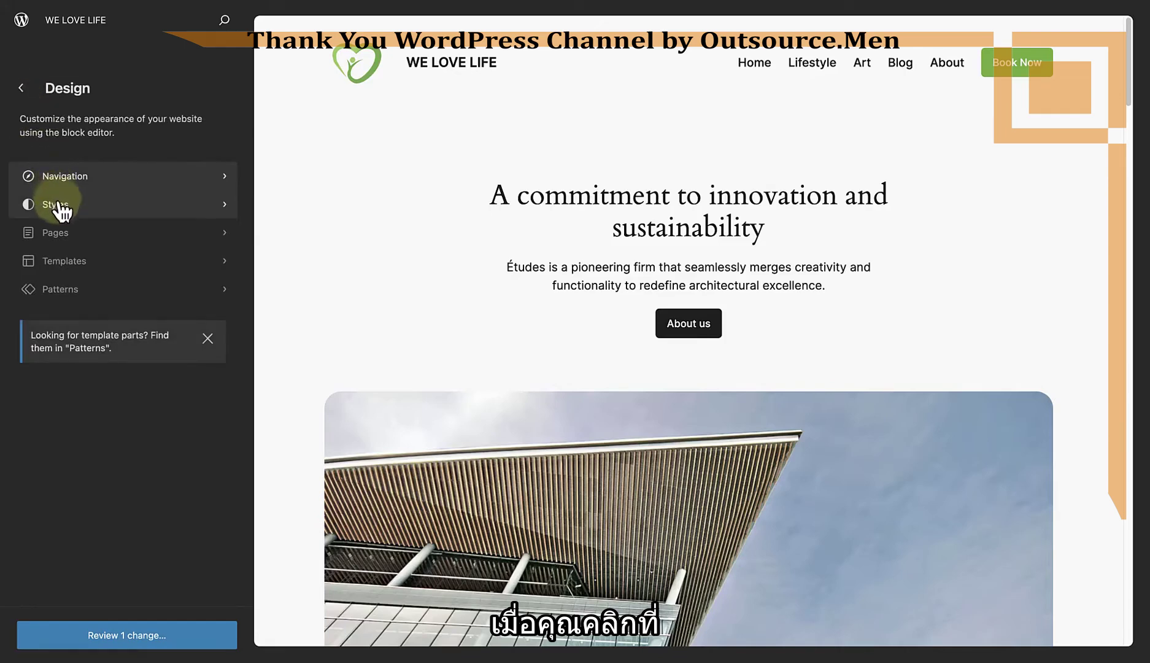
Step: Try the Ember, Fossil and blue style variations on the site and restore the Default style
left_click(65, 210)
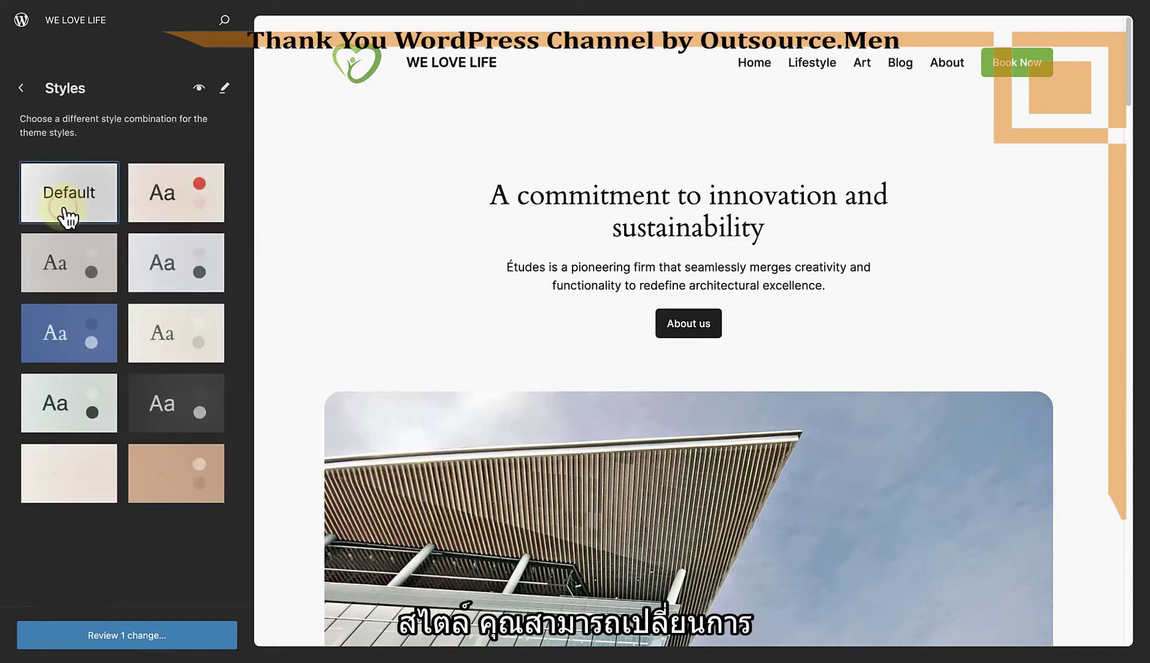
left_click(176, 211)
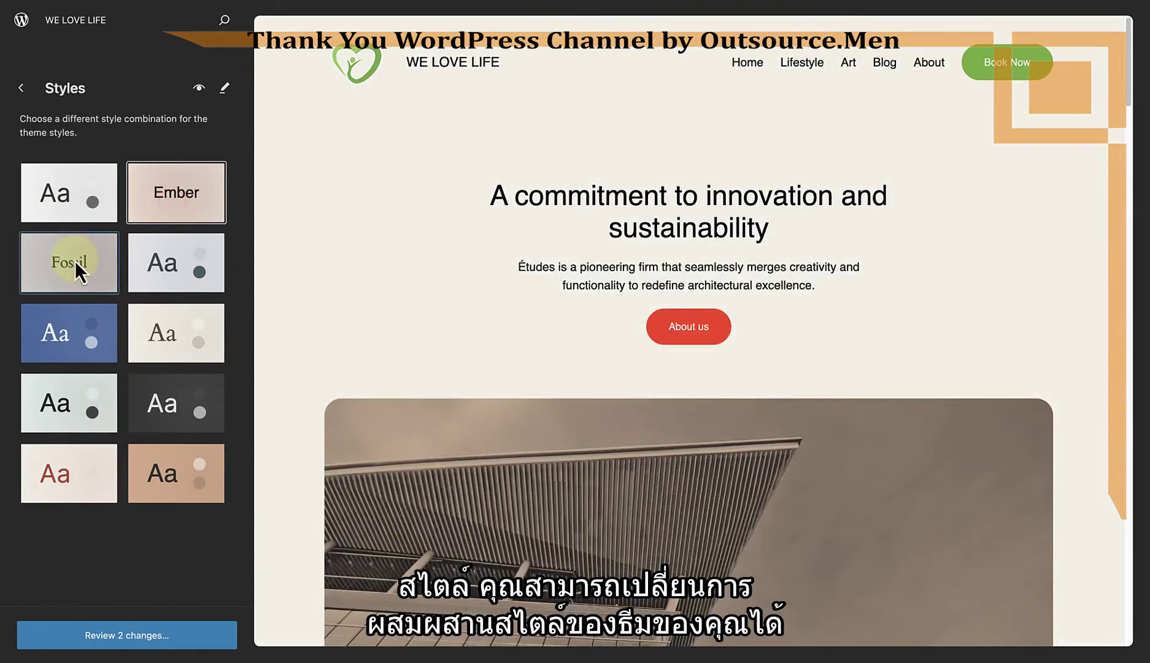
left_click(75, 261)
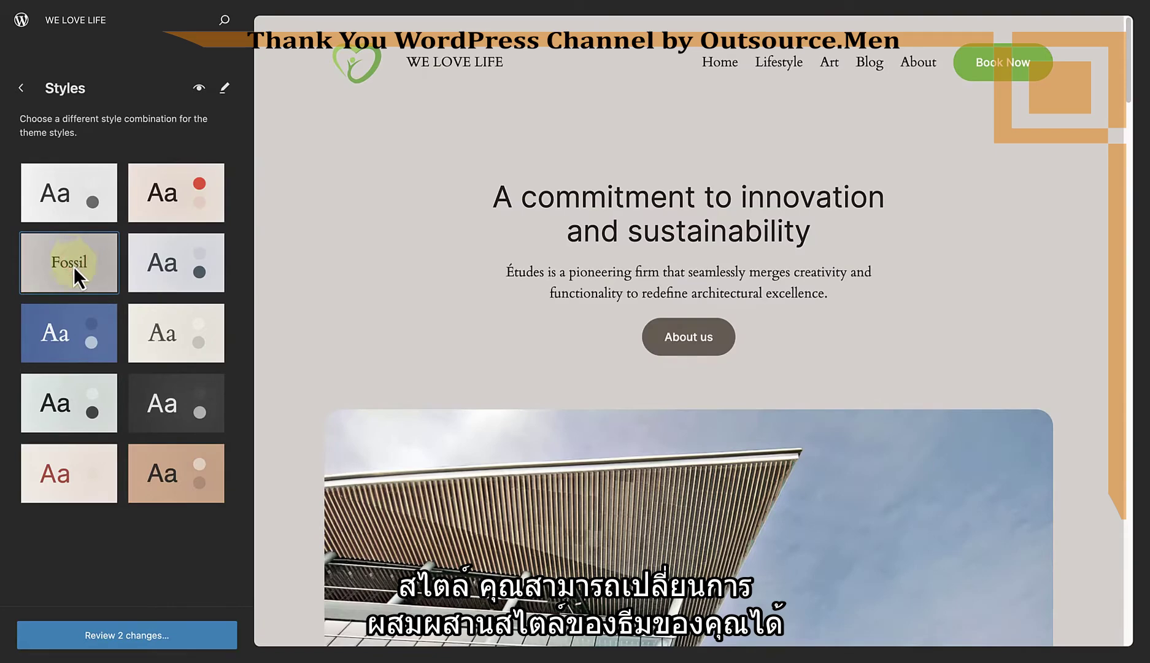
left_click(64, 320)
left_click(69, 205)
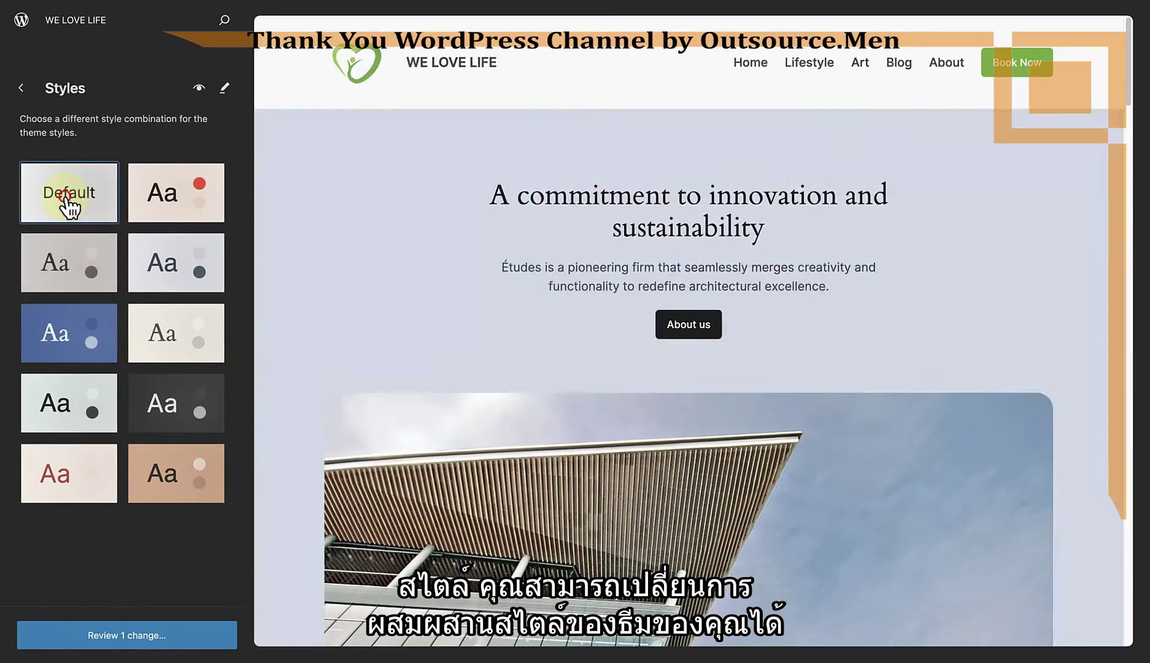
Step: Open the site-wide style settings, list the individual block styles and show the Style Book
left_click(223, 89)
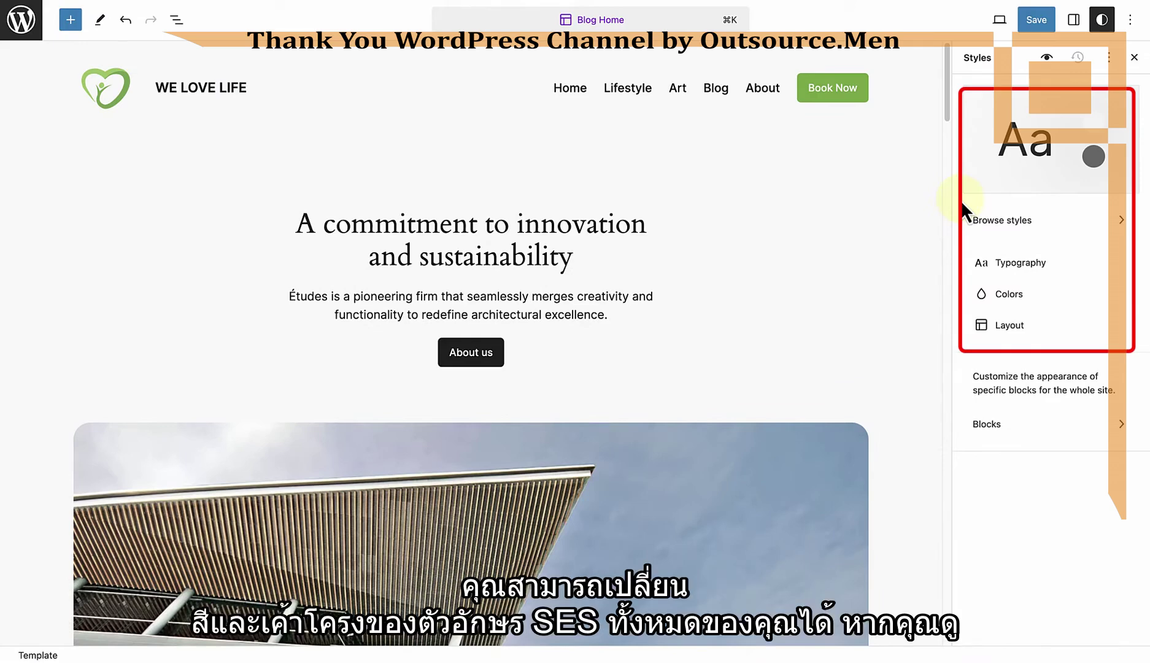
left_click(978, 422)
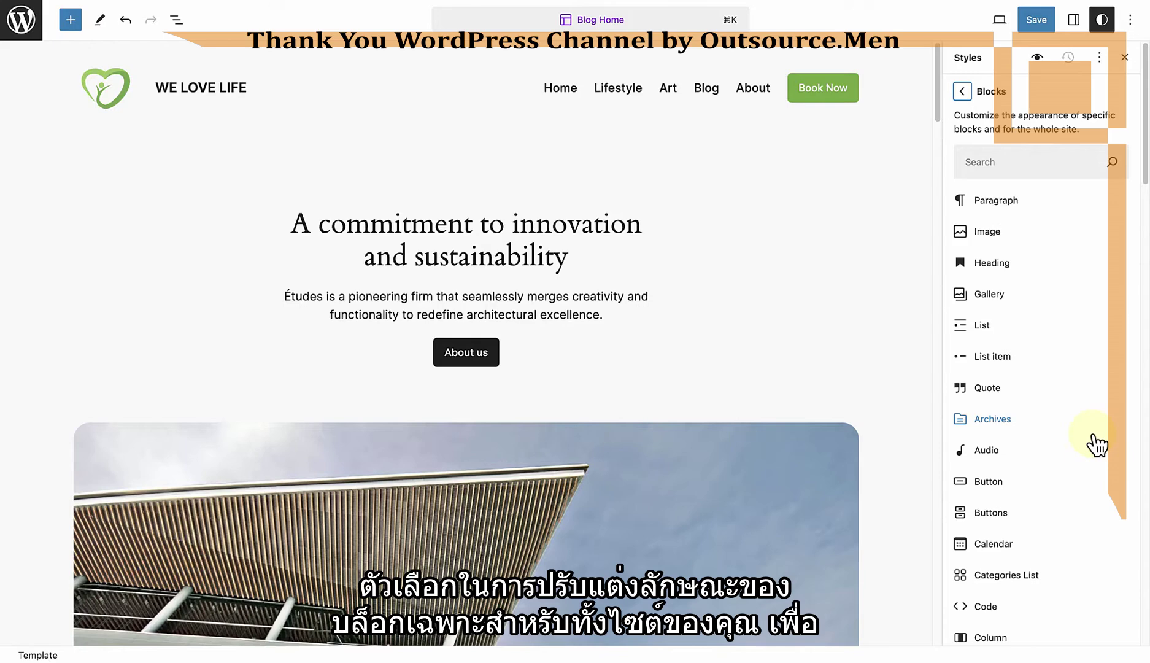
left_click(1036, 58)
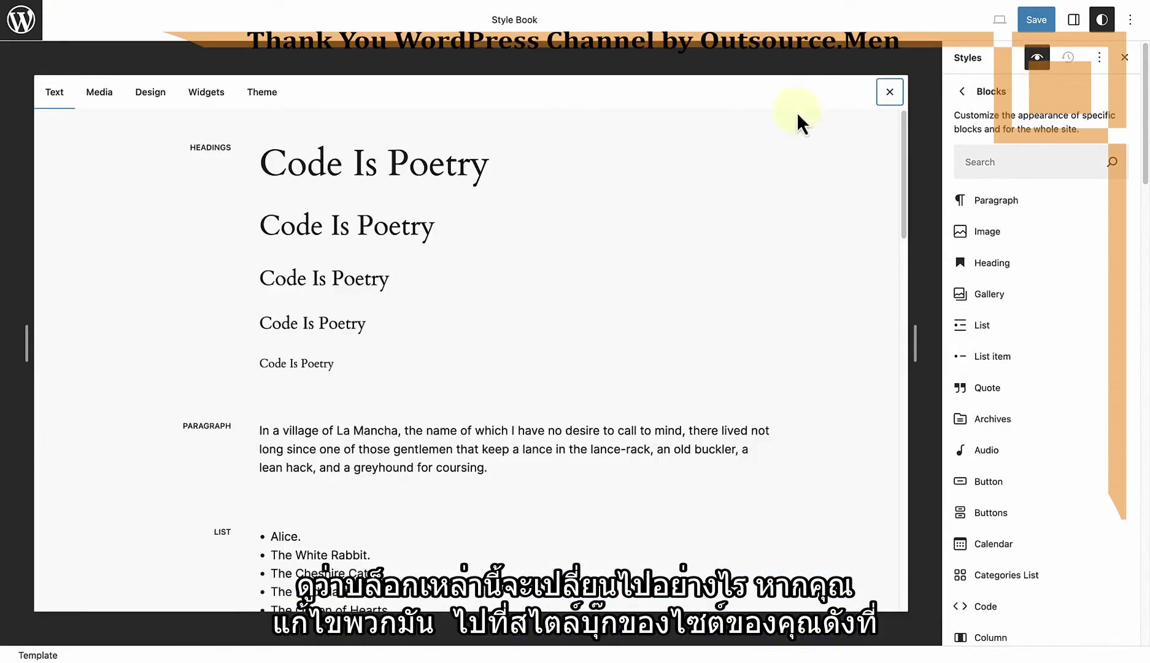
Step: Examine the style settings of the Headings and Paragraph examples in the Style Book
left_click(146, 179)
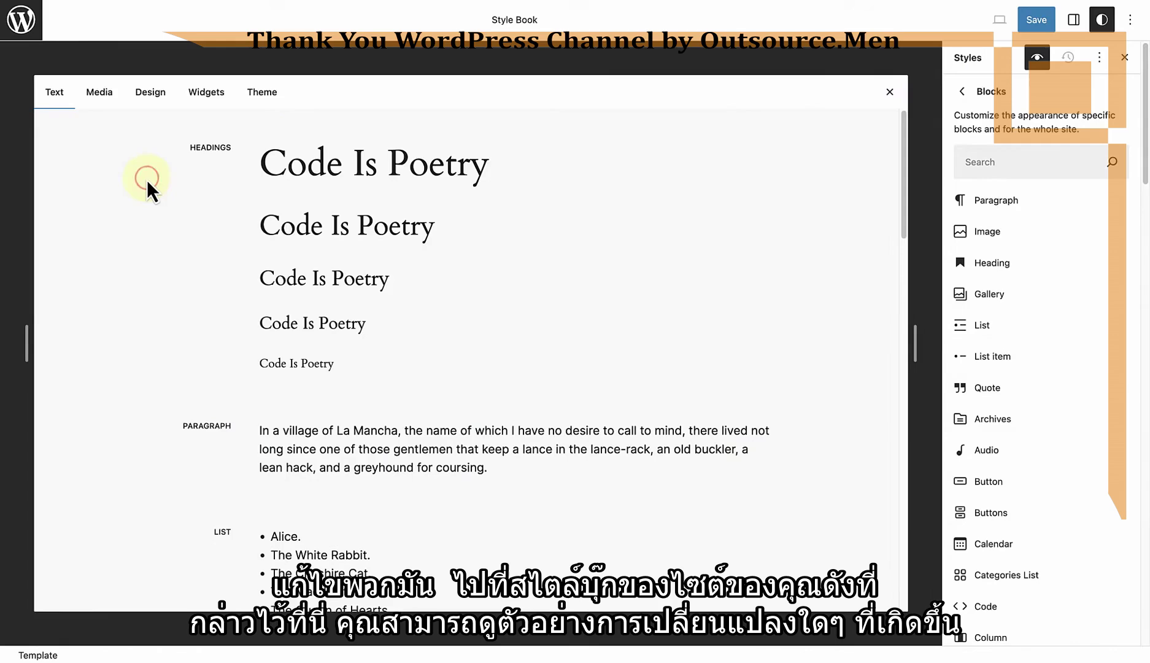
left_click(258, 184)
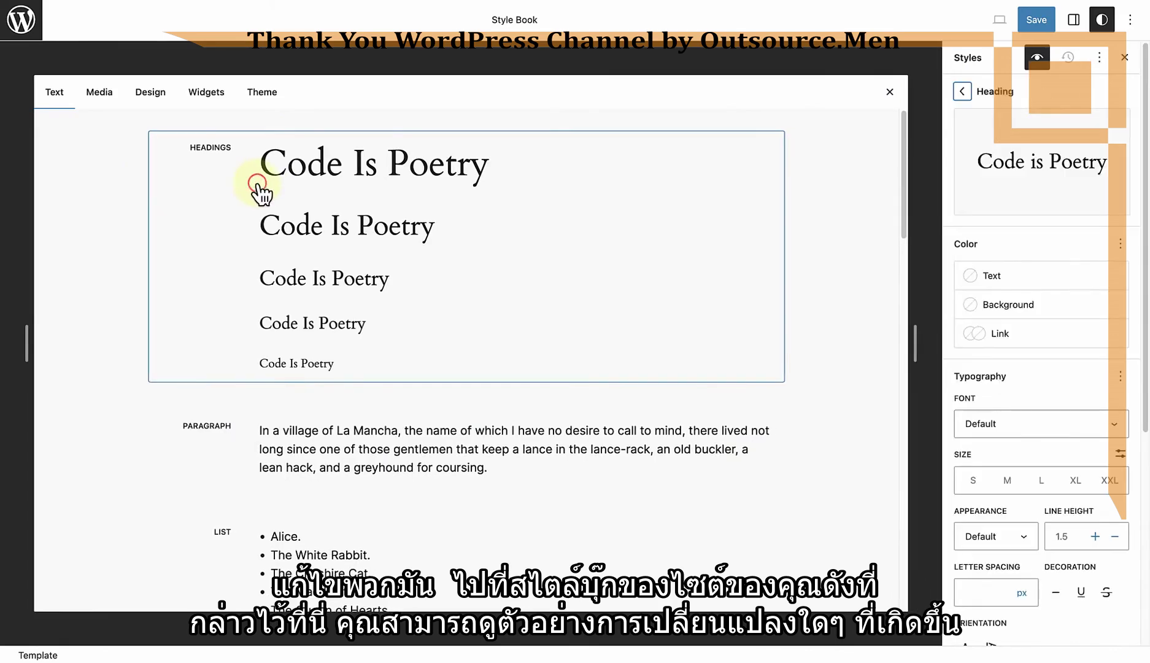
scroll(264, 270, "down", 3)
left_click(222, 287)
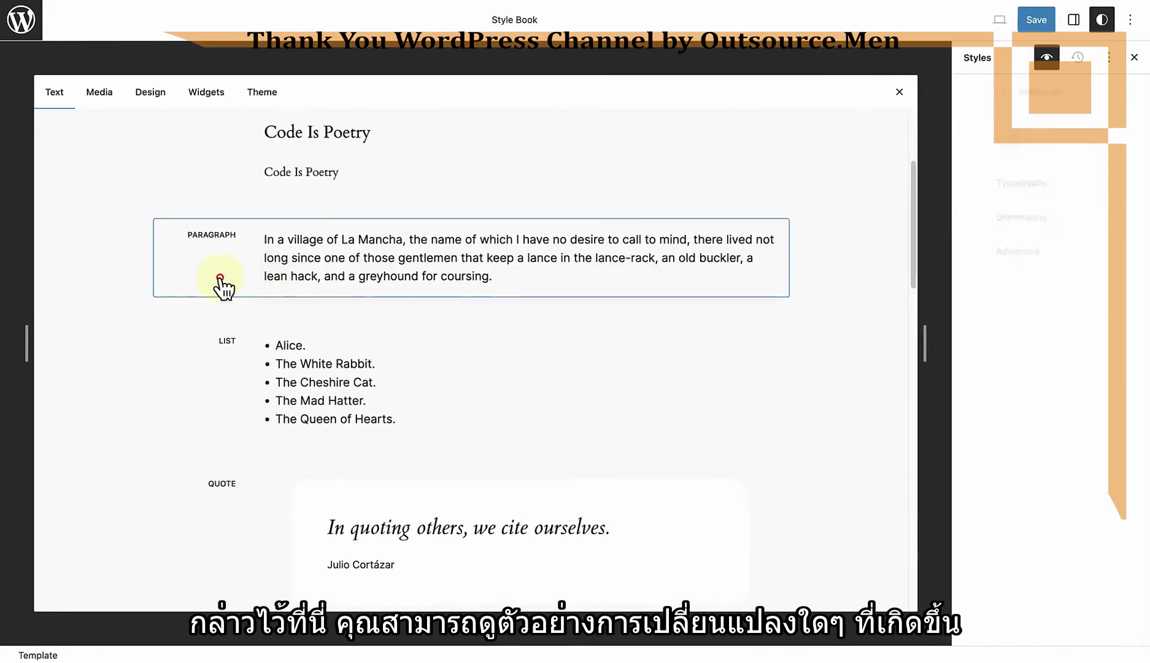
Step: Leave the Style Book for the site's Pages list, and open and dismiss the dialog for drafting a new page
left_click(21, 21)
left_click(21, 89)
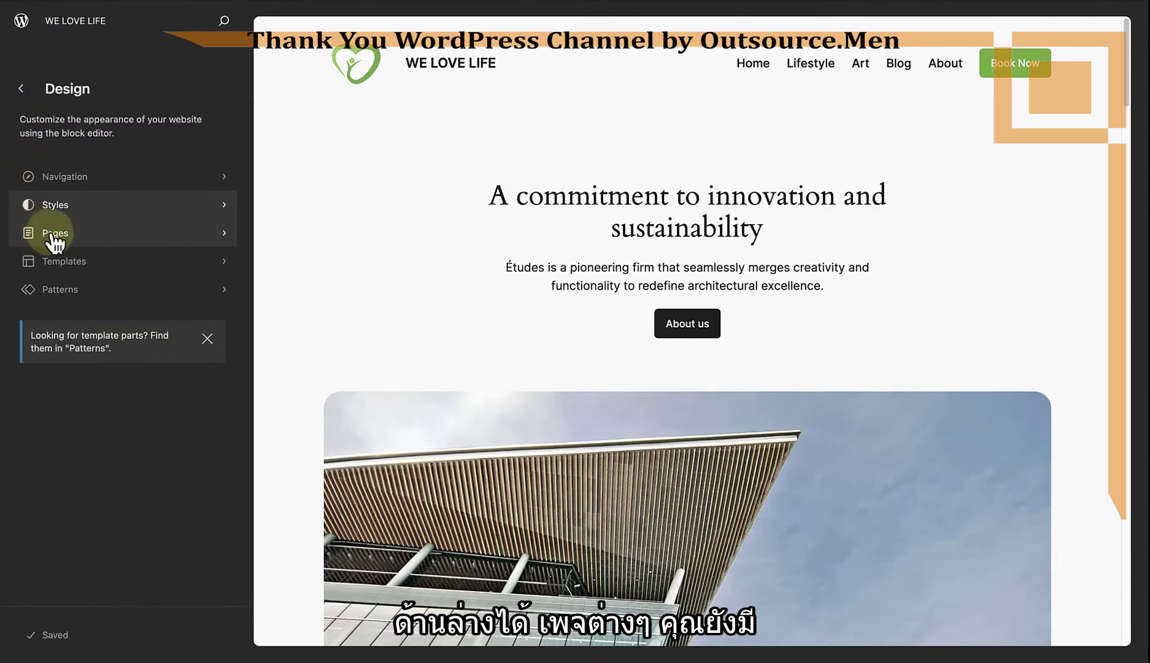
left_click(29, 238)
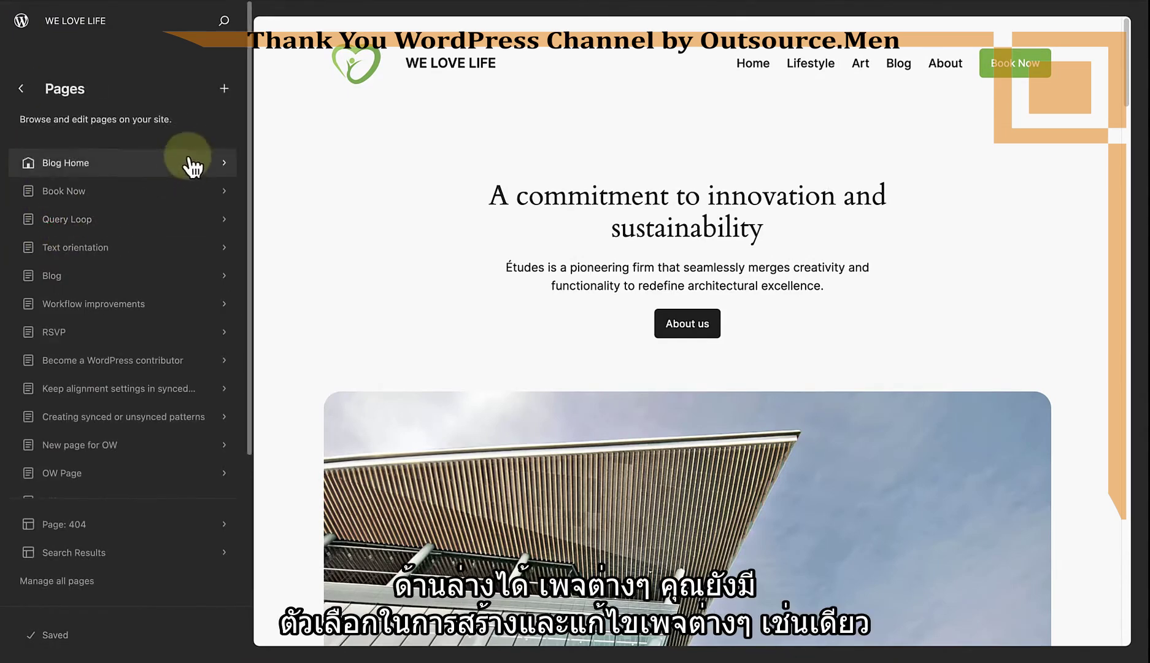
left_click(225, 88)
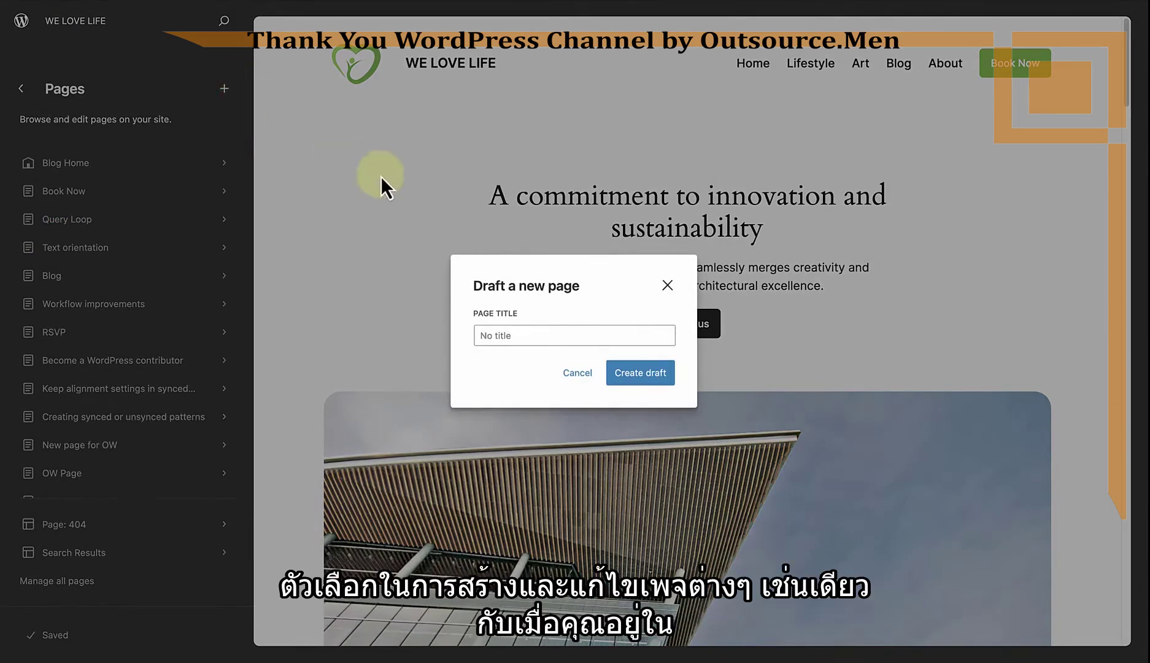
left_click(666, 285)
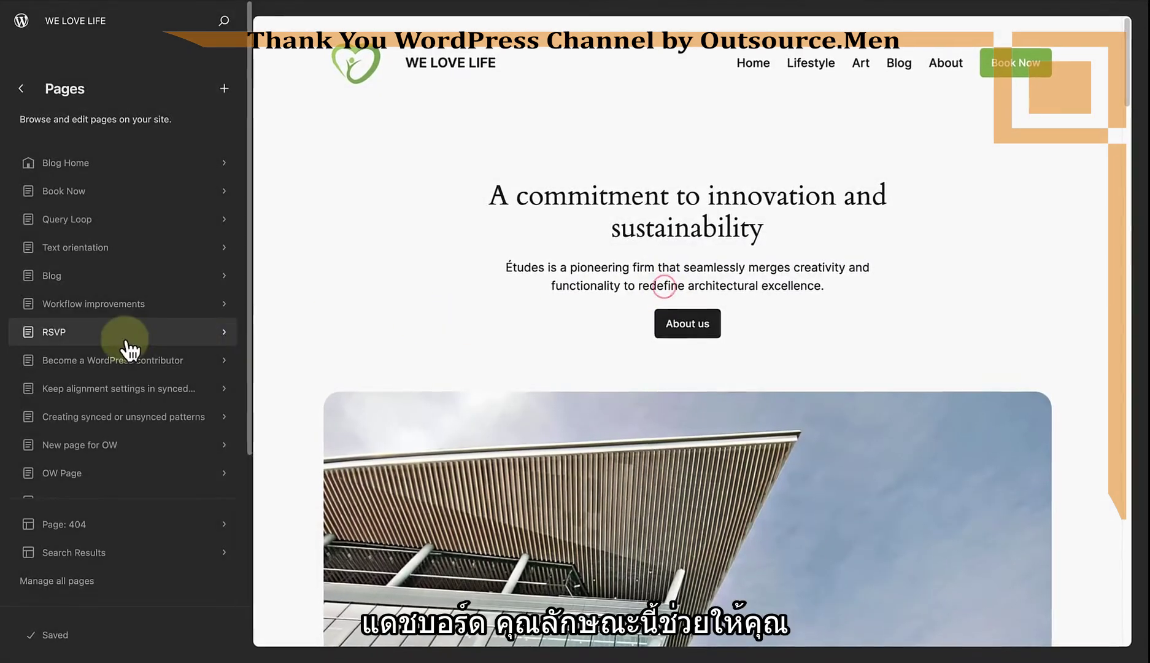
Step: Find the About page in the Pages list and open it for editing
scroll(130, 350, "down", 6)
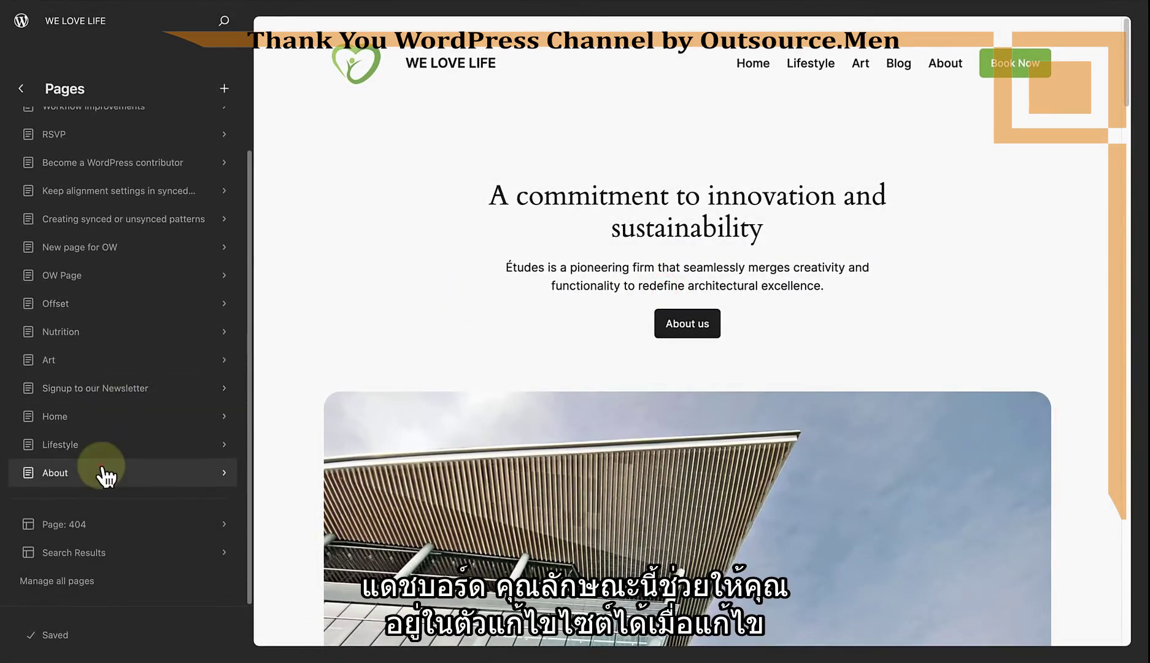
left_click(106, 475)
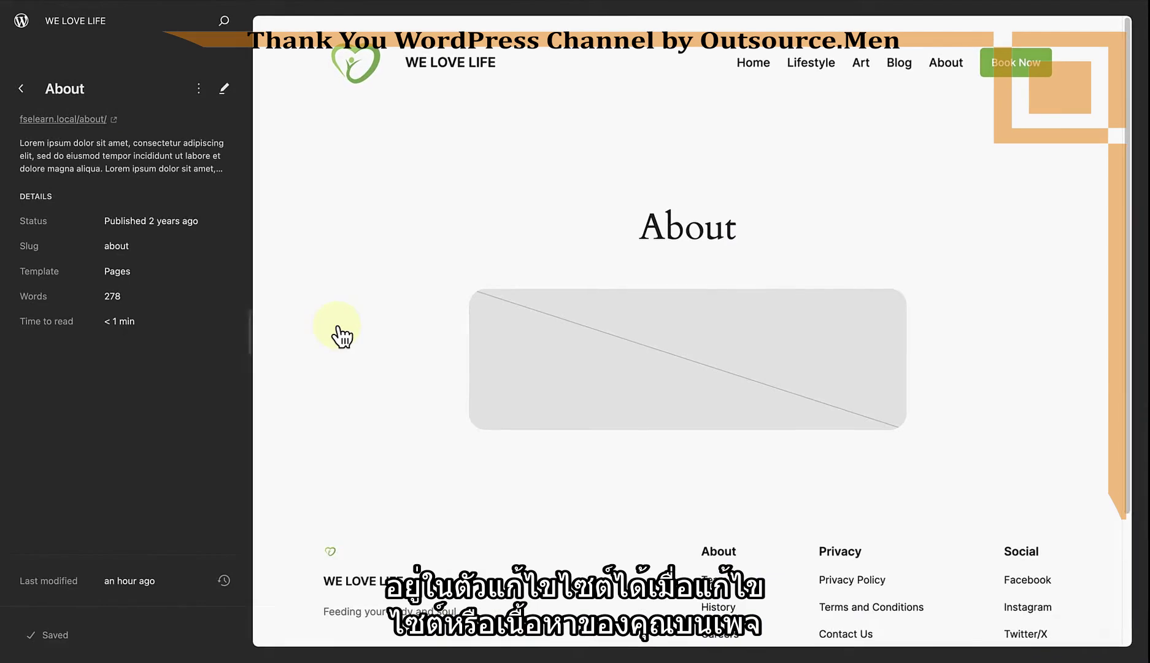
left_click(338, 328)
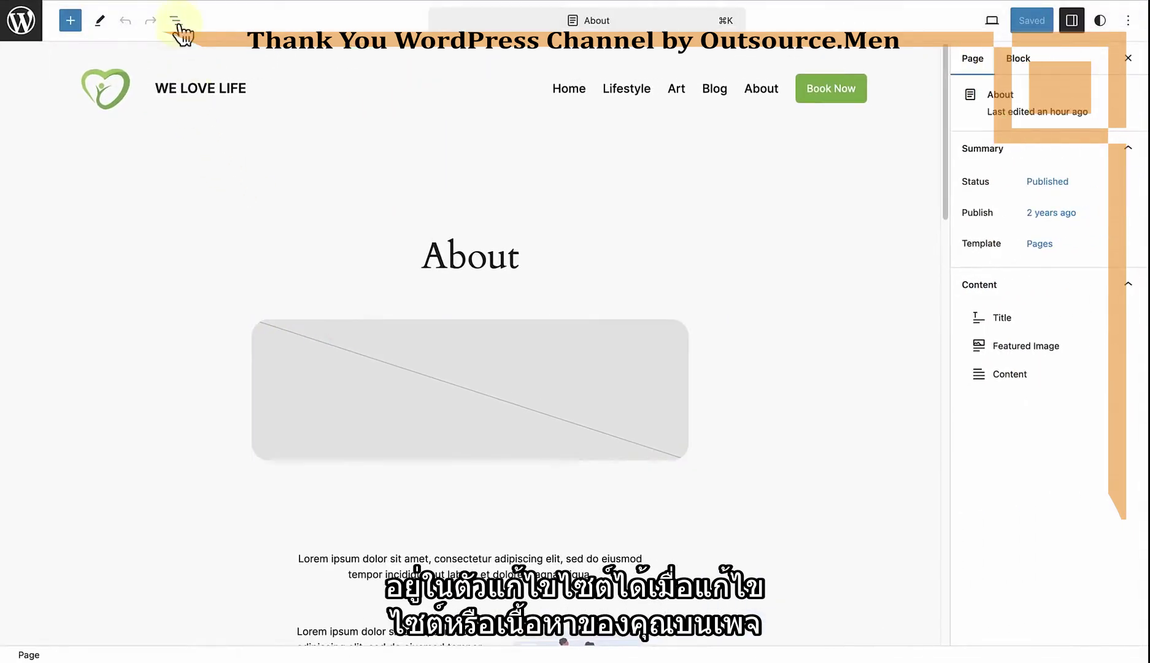
Step: Show the About page's block structure, select the Group inside Content, and return to the Pages list
left_click(176, 21)
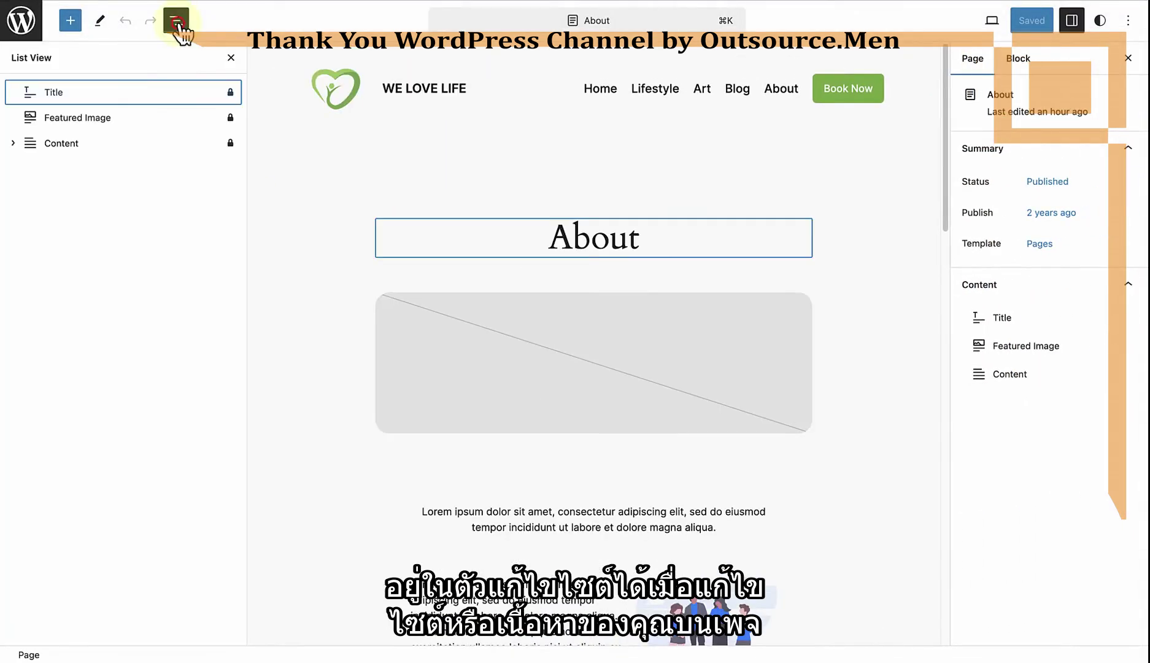
left_click(13, 143)
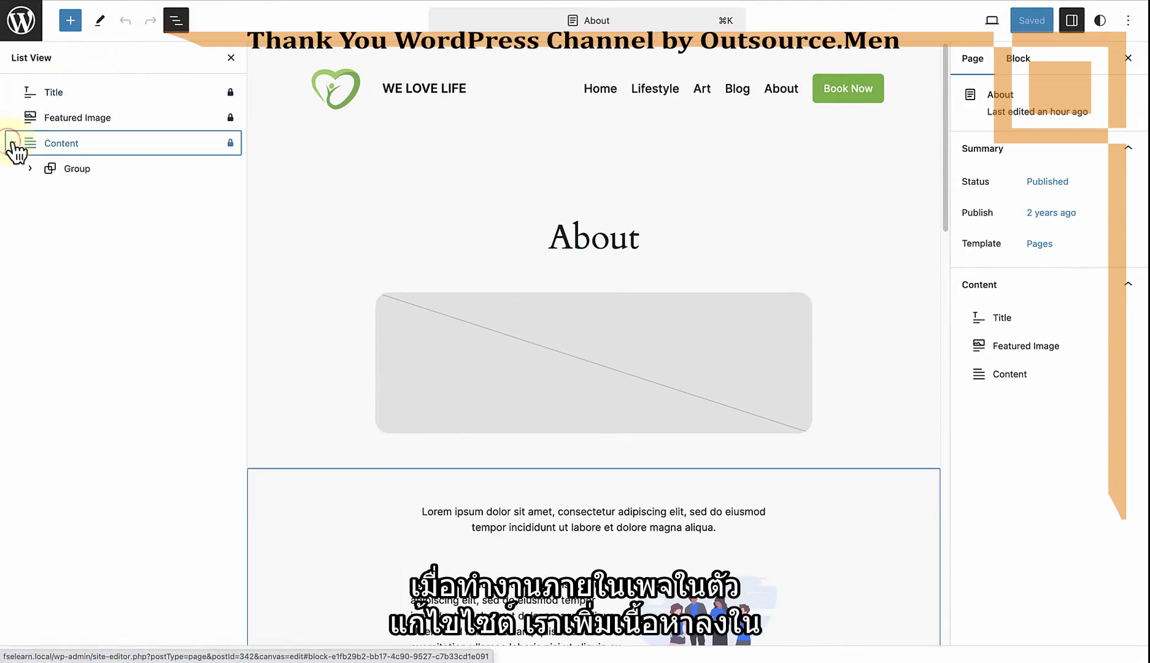
left_click(78, 167)
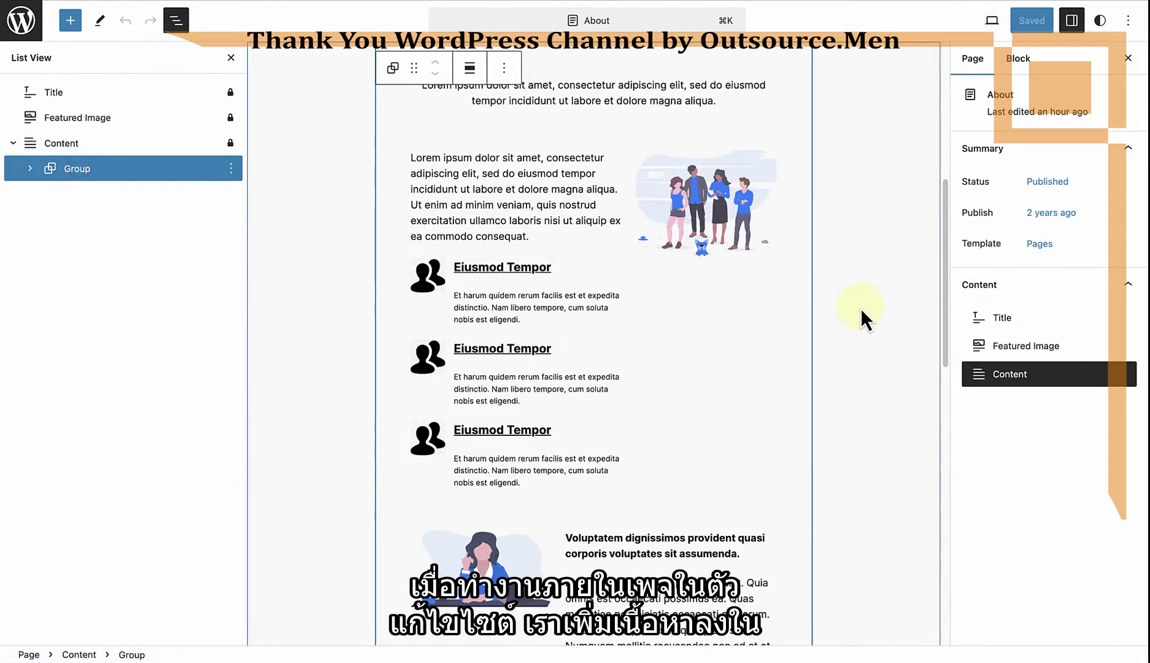
left_click(20, 22)
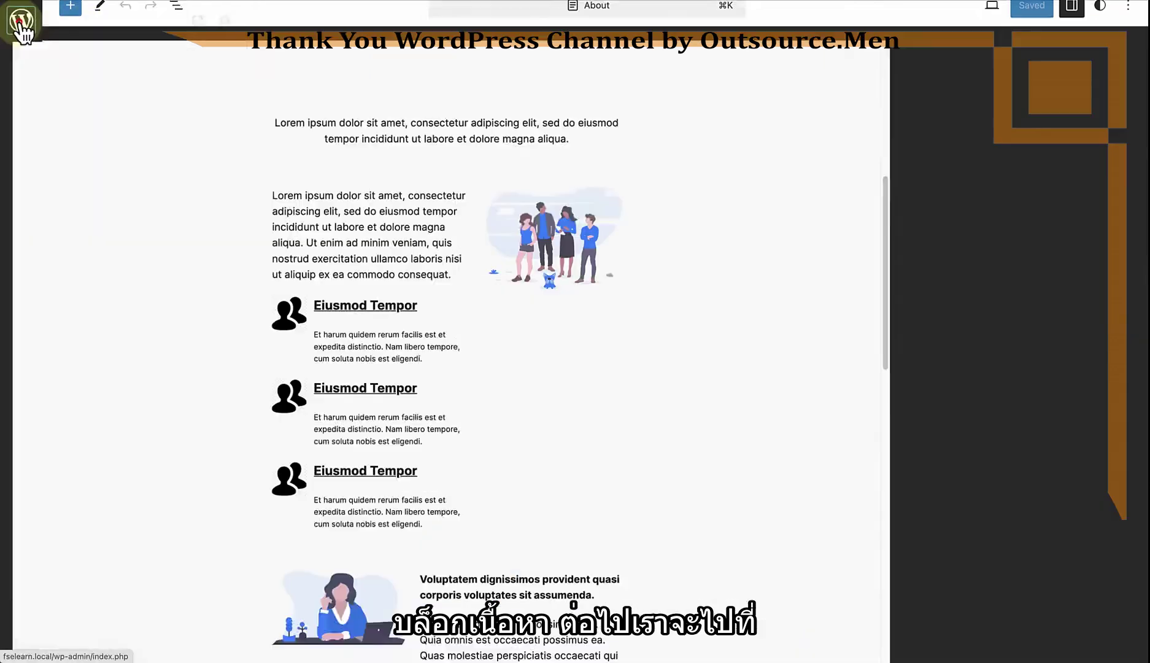
left_click(23, 91)
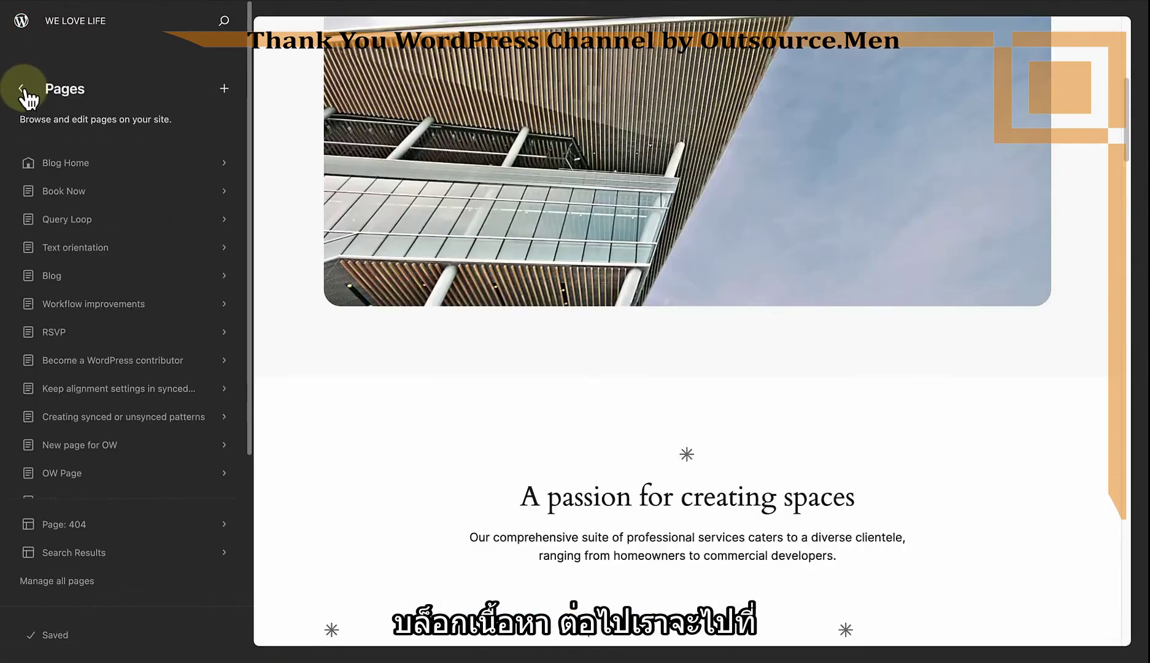
Step: Leave Pages for the pattern library and browse My patterns, the Featured category, and the Header template part
left_click(23, 89)
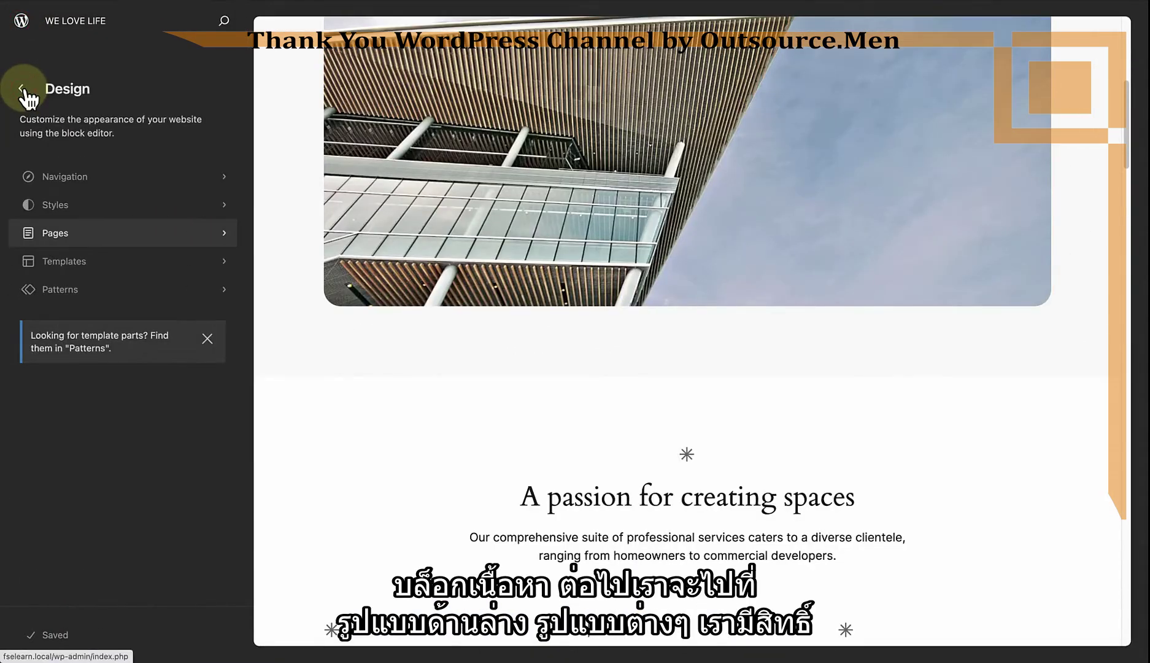
left_click(34, 291)
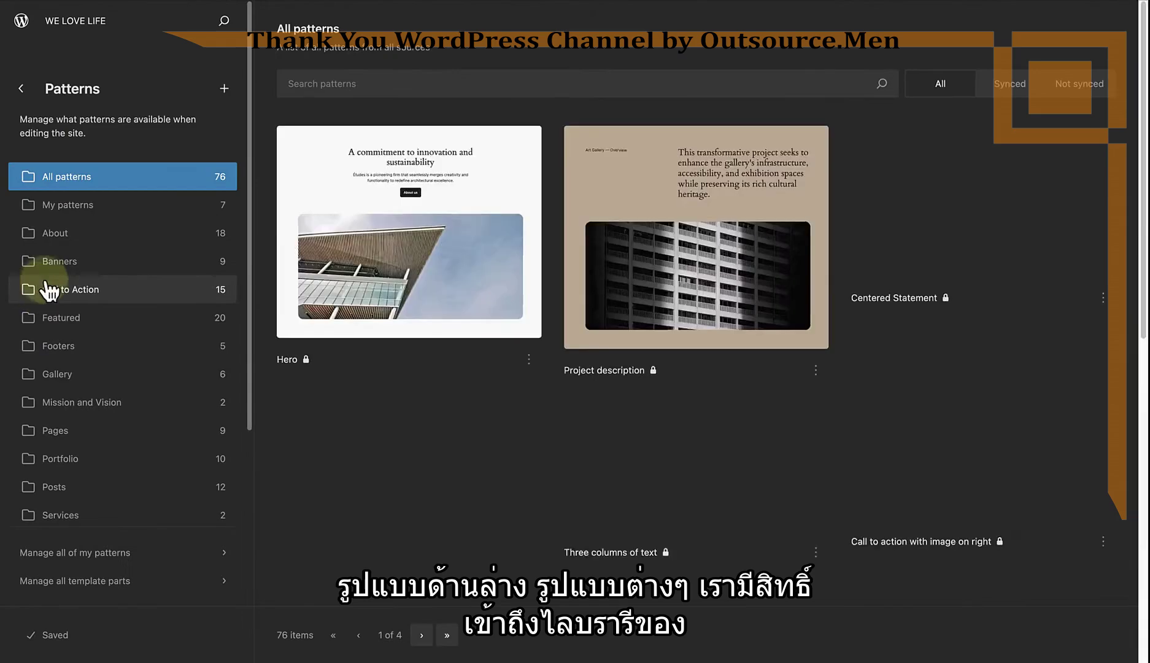
left_click(181, 205)
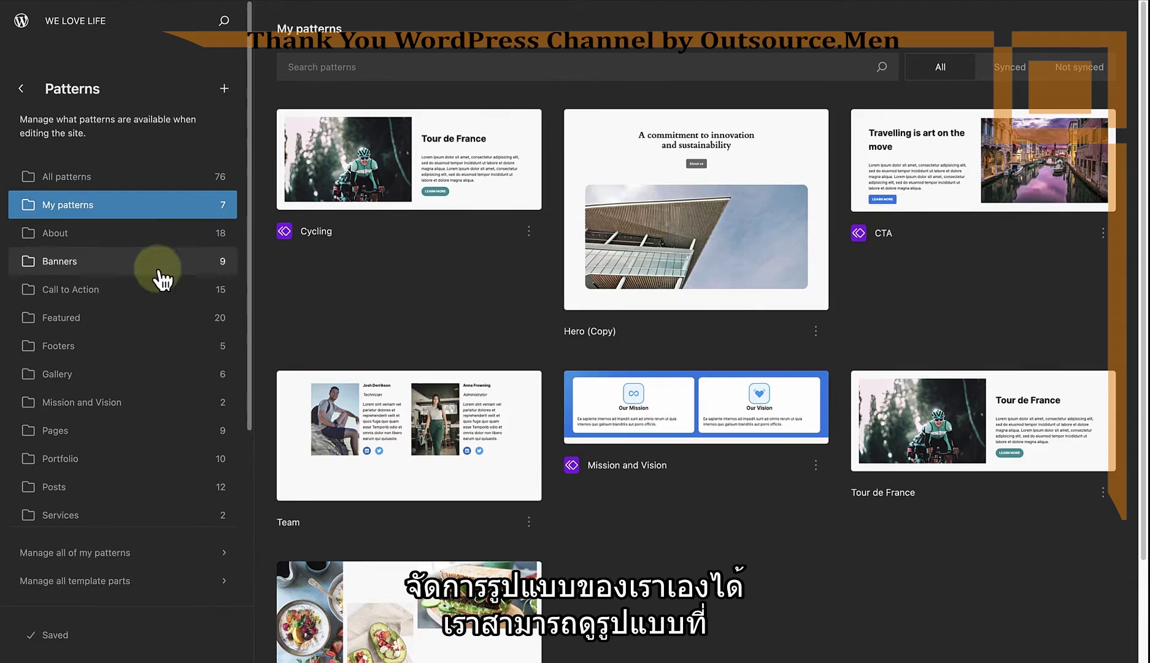
left_click(152, 325)
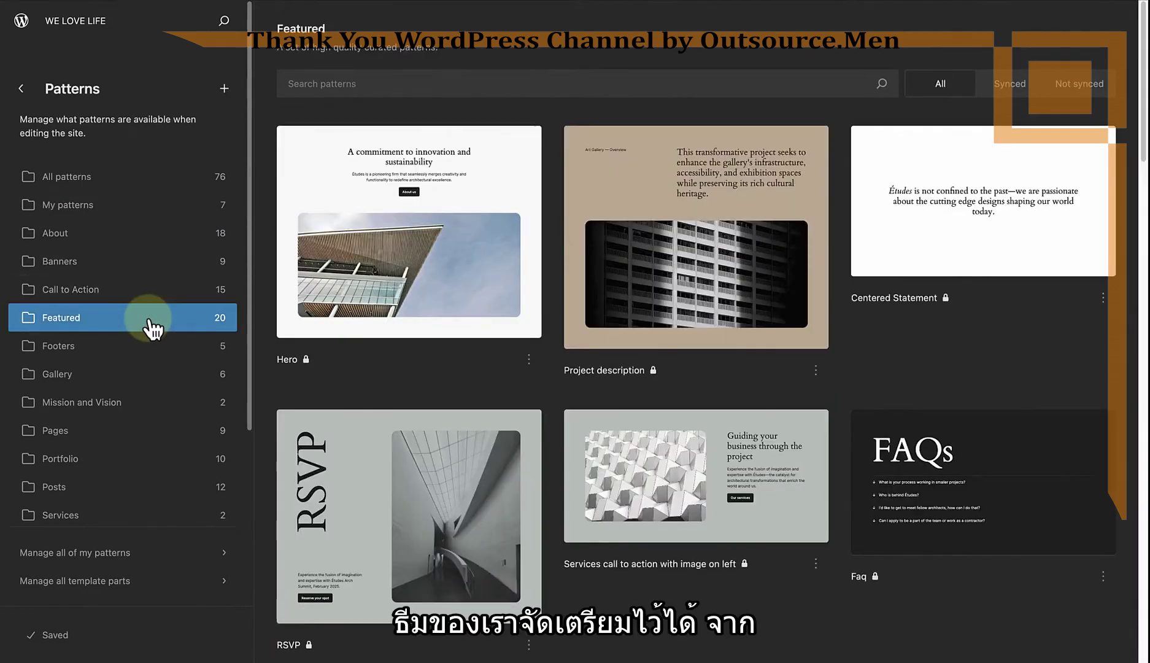
scroll(152, 326, "down", 5)
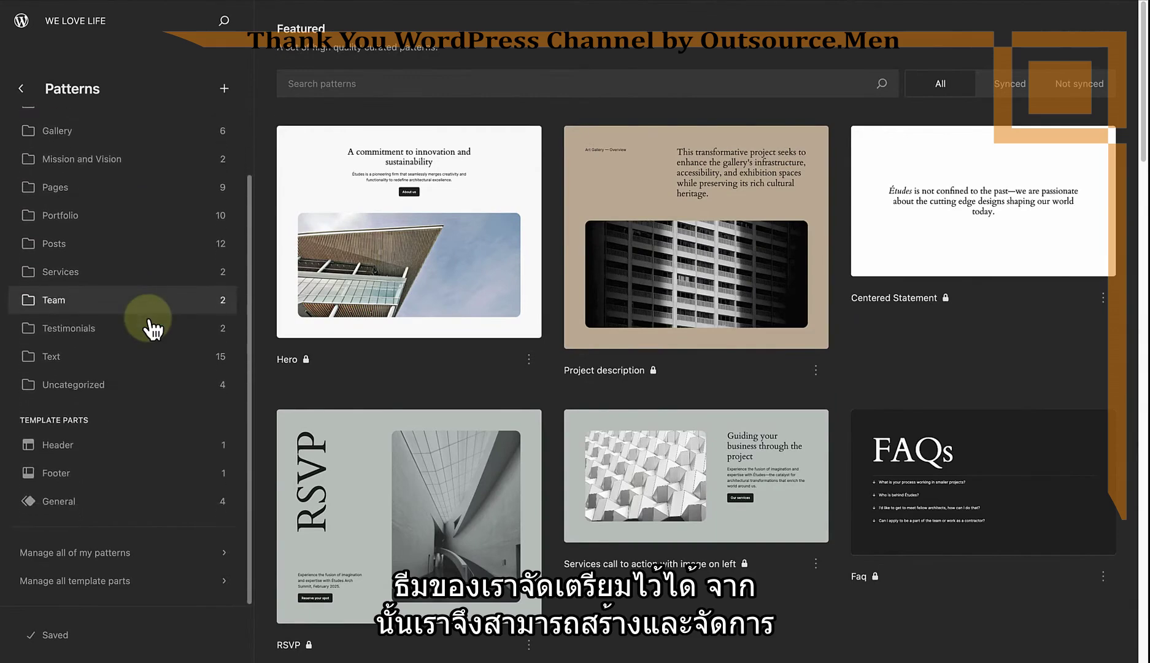
left_click(126, 443)
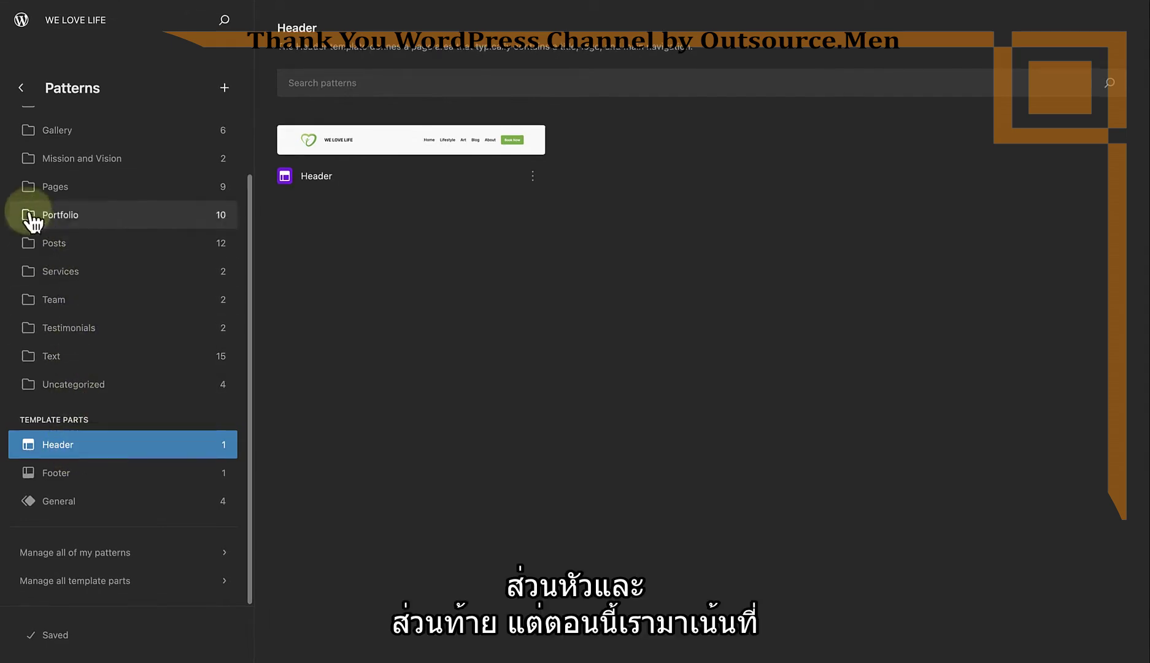
Step: Go from Patterns to the site's Templates and open the previewed Blog Home template for editing
left_click(21, 87)
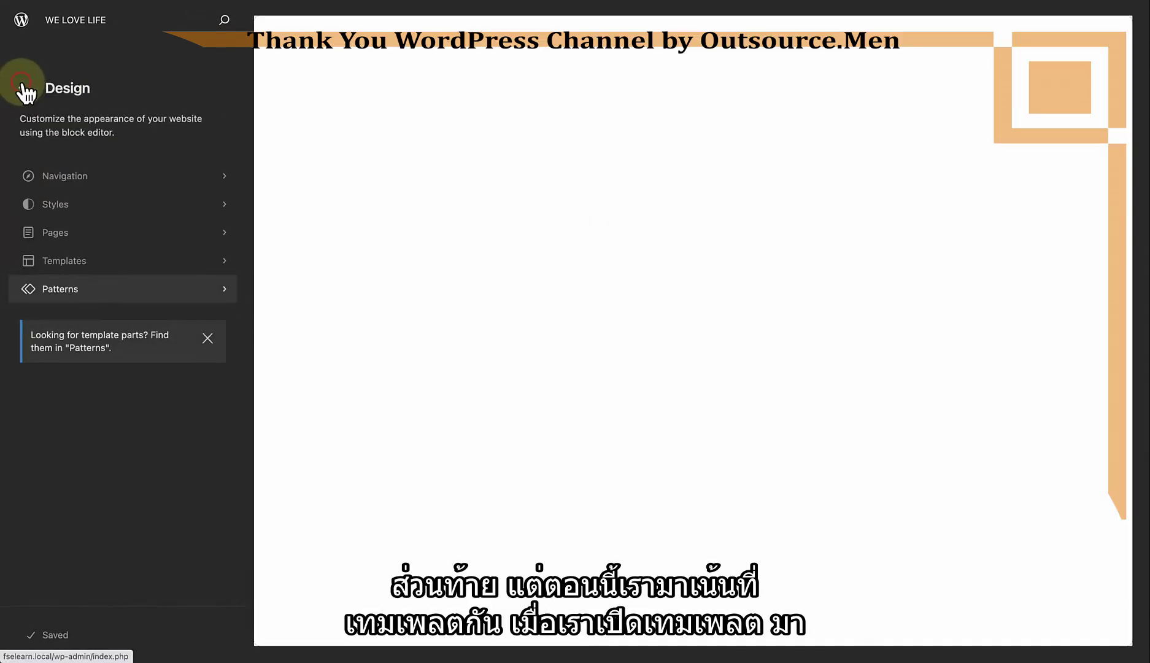
left_click(60, 260)
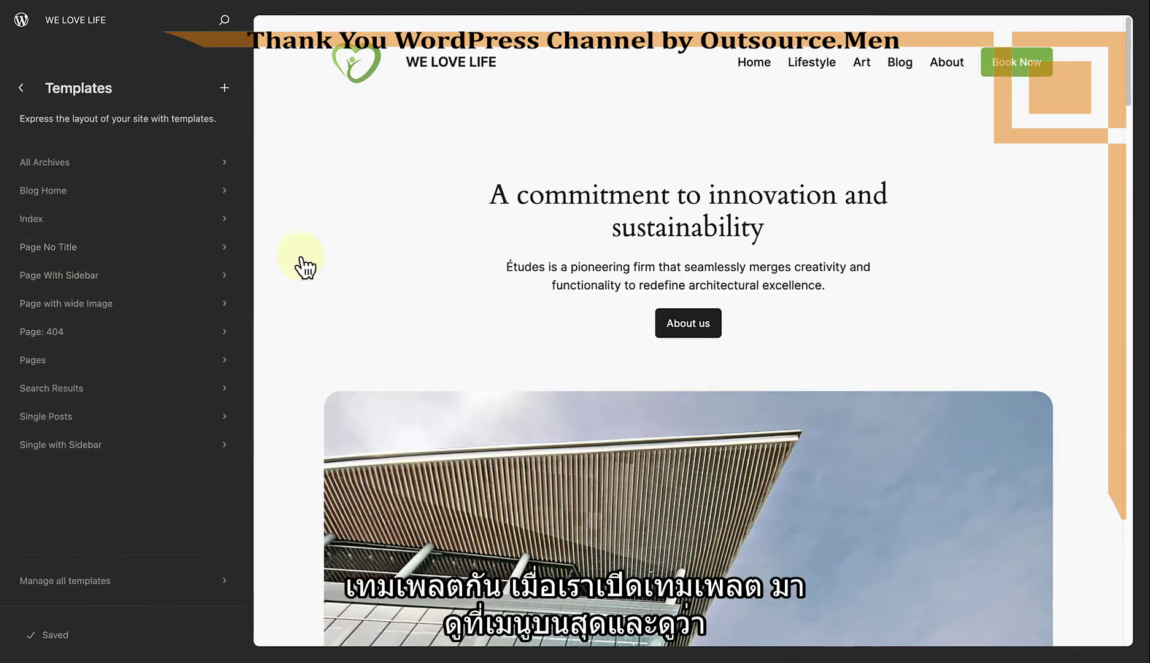
left_click(323, 261)
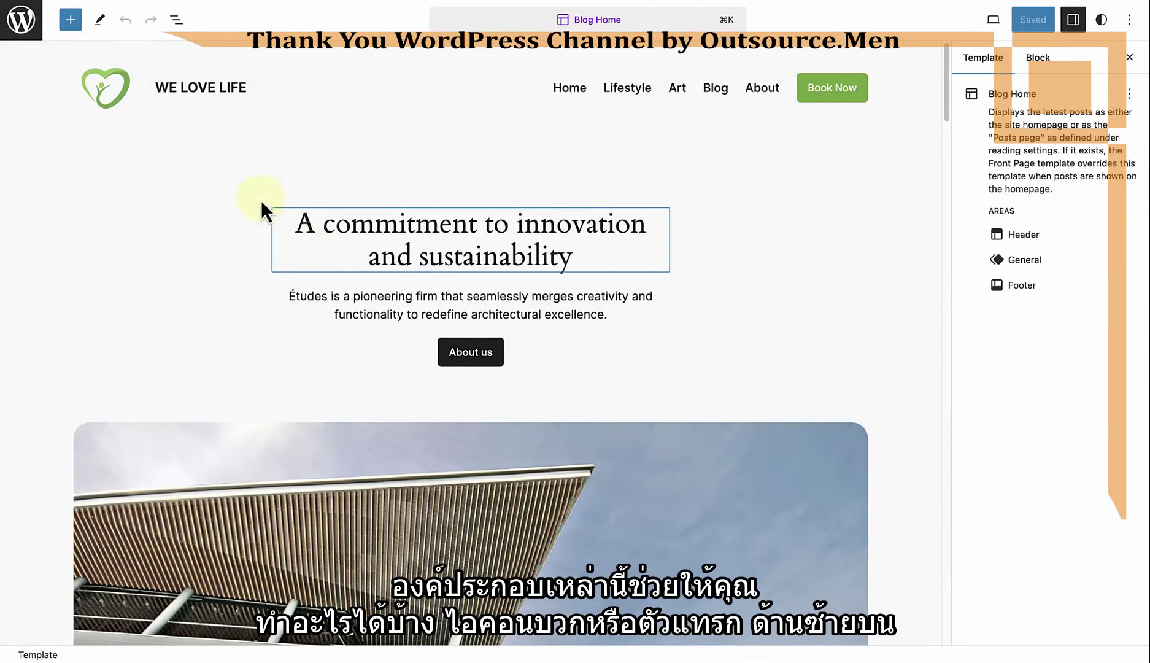
Step: View the block inserter's patterns and the template's List View with the main Group and its second inner Group expanded, closing each
left_click(71, 22)
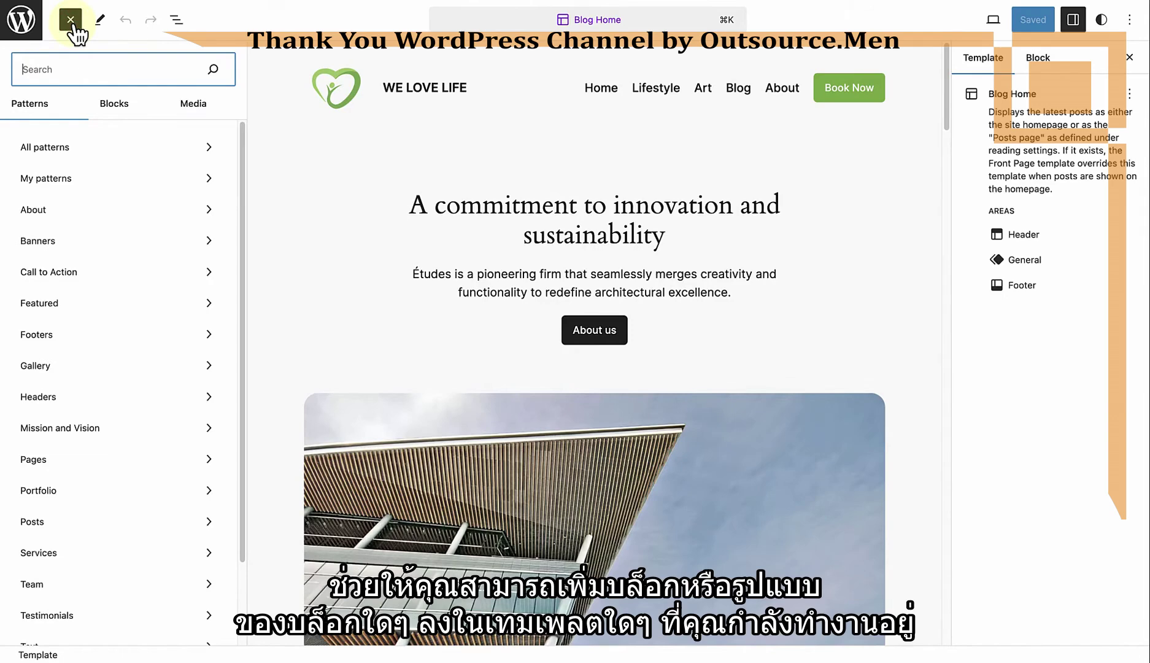
left_click(71, 20)
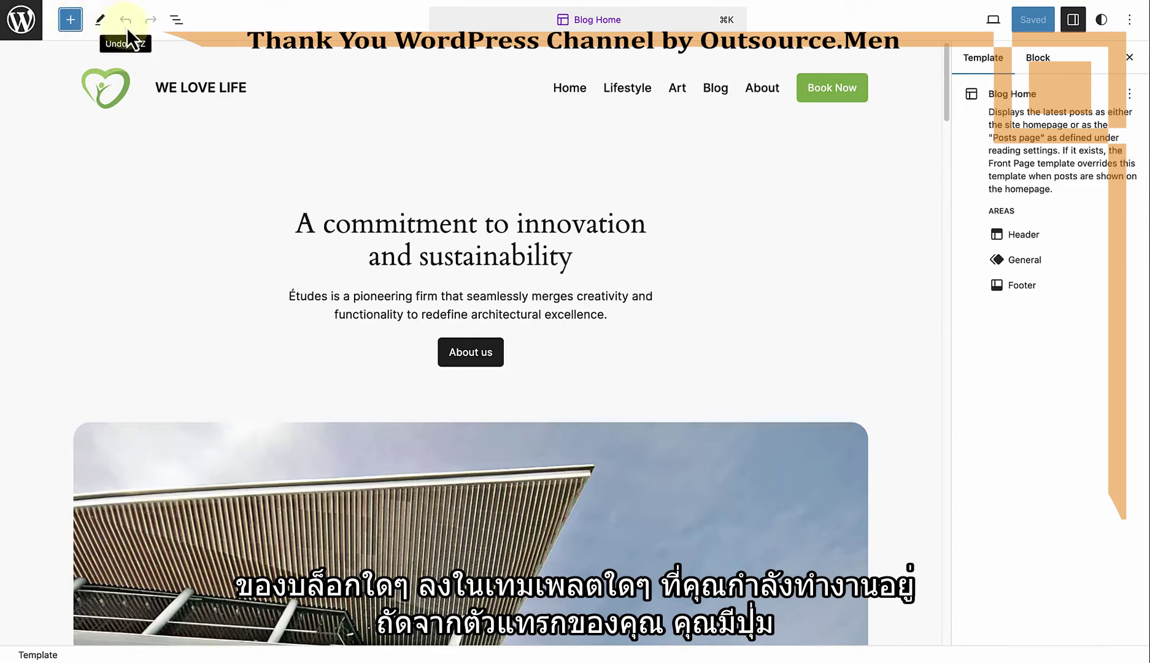
left_click(176, 20)
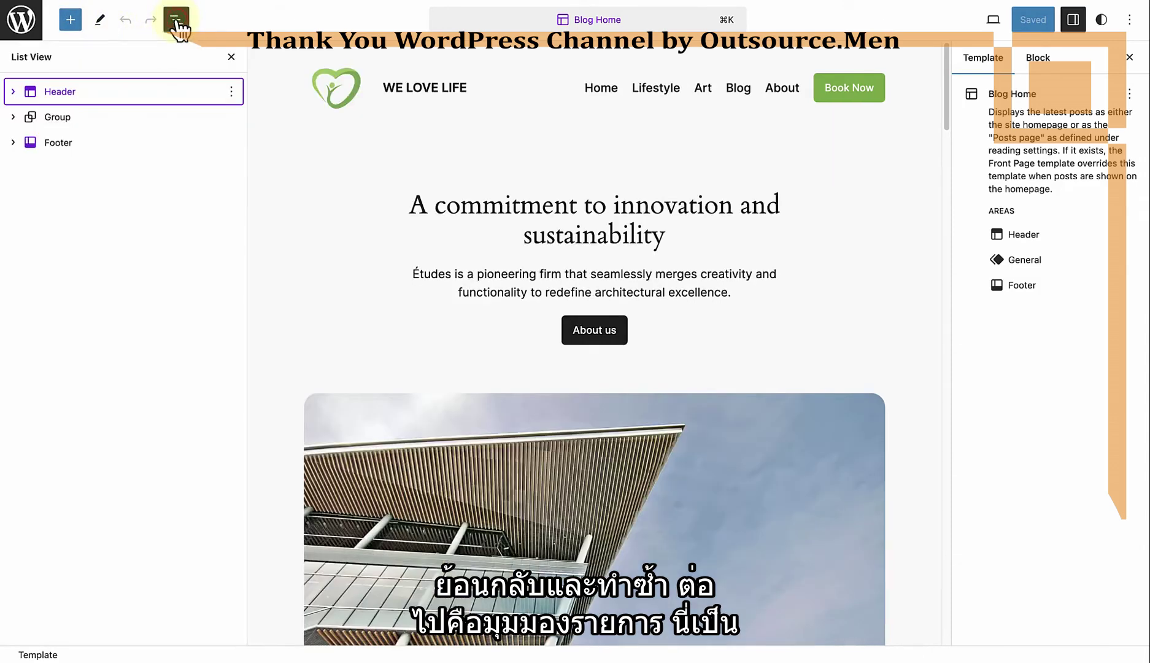
left_click(14, 117)
left_click(31, 167)
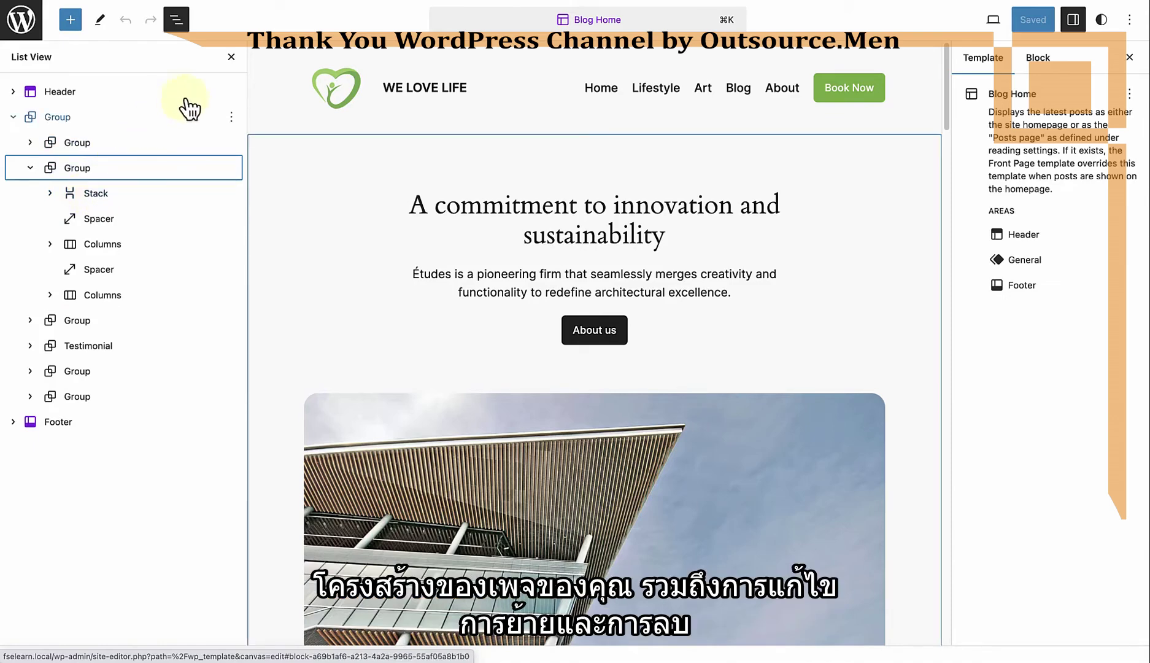
left_click(231, 57)
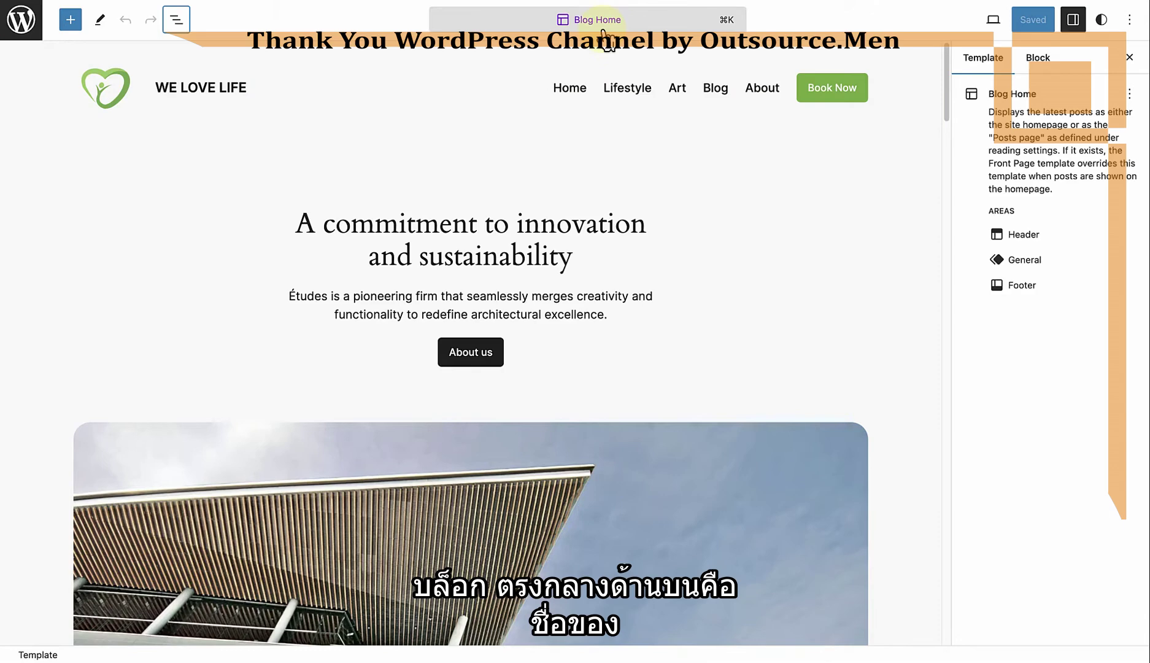
Step: Check the device preview options, and examine the block settings of the heading "A commitment to innovation and sustainability" before hiding the settings sidebar
left_click(994, 21)
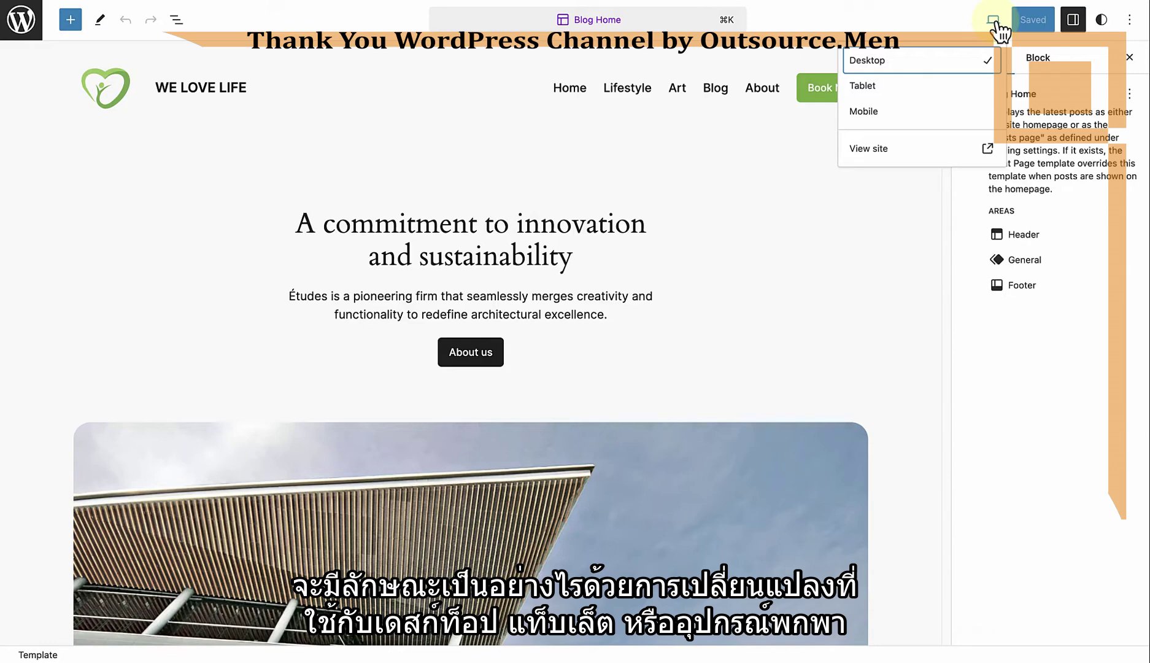
left_click(994, 21)
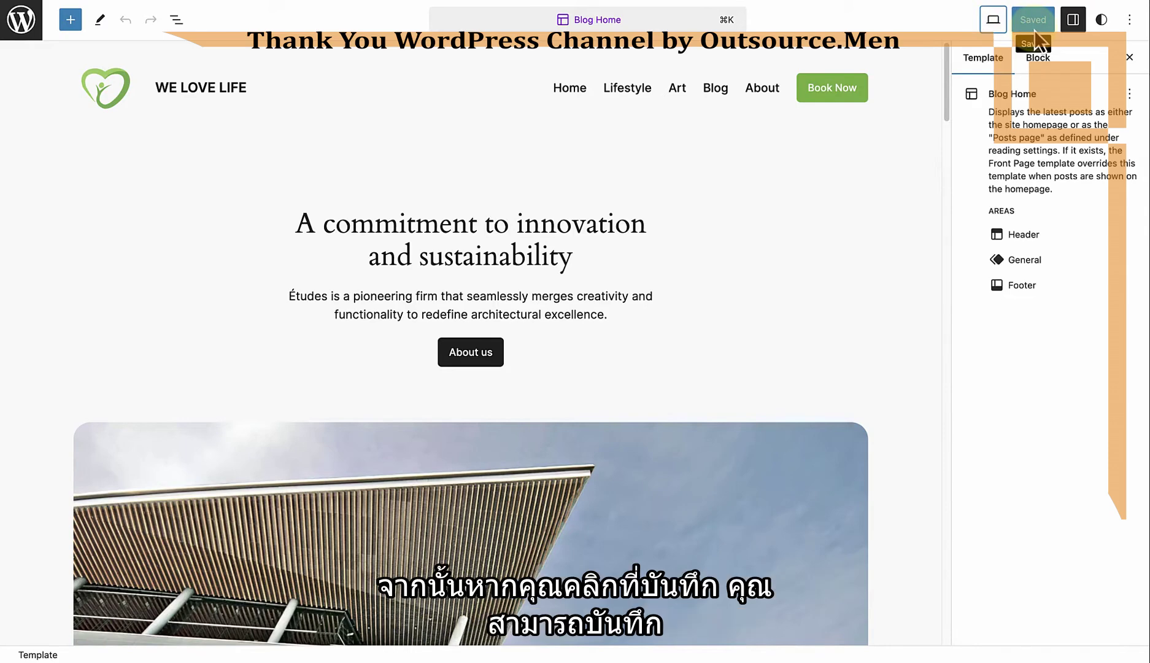
left_click(1070, 22)
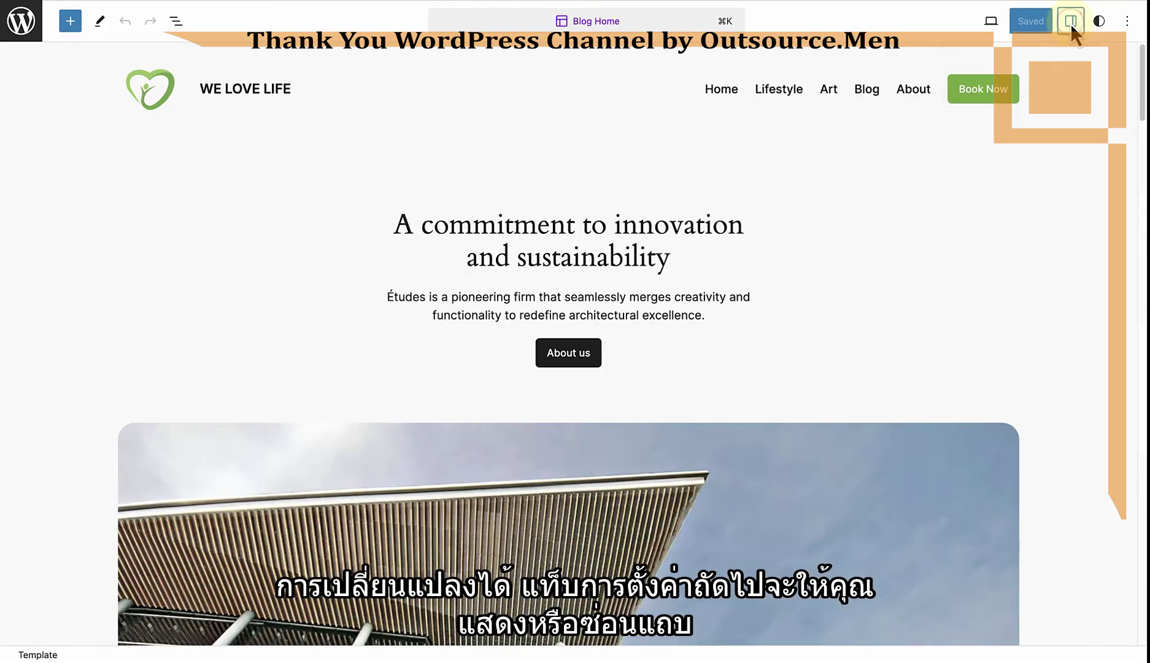
left_click(1071, 22)
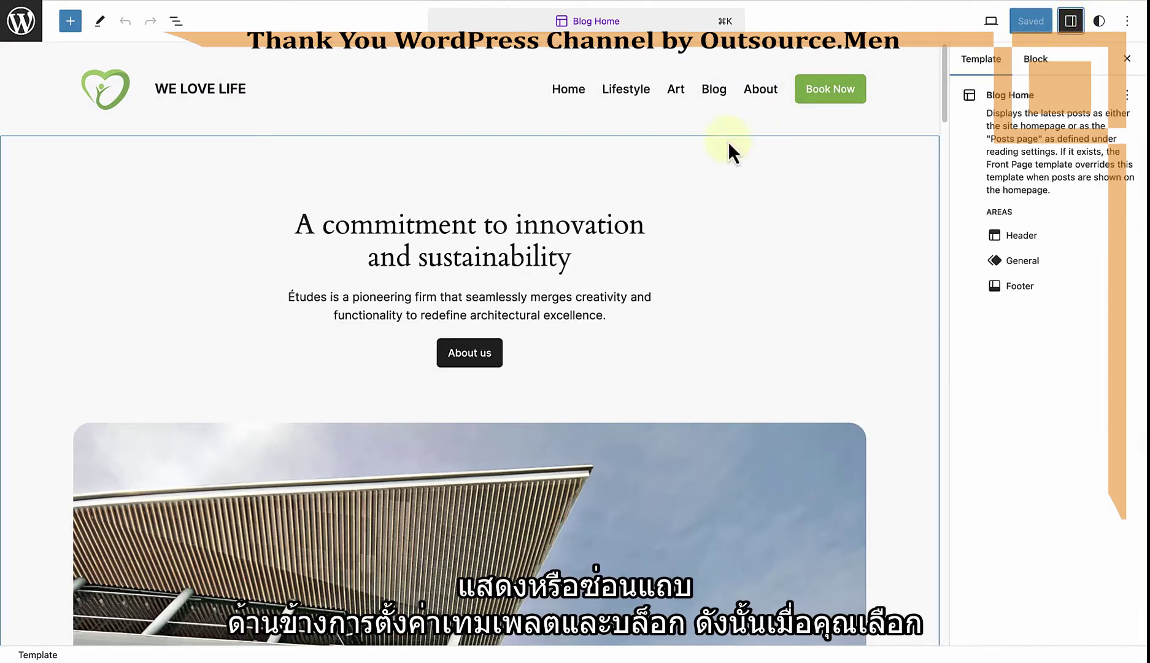
left_click(553, 229)
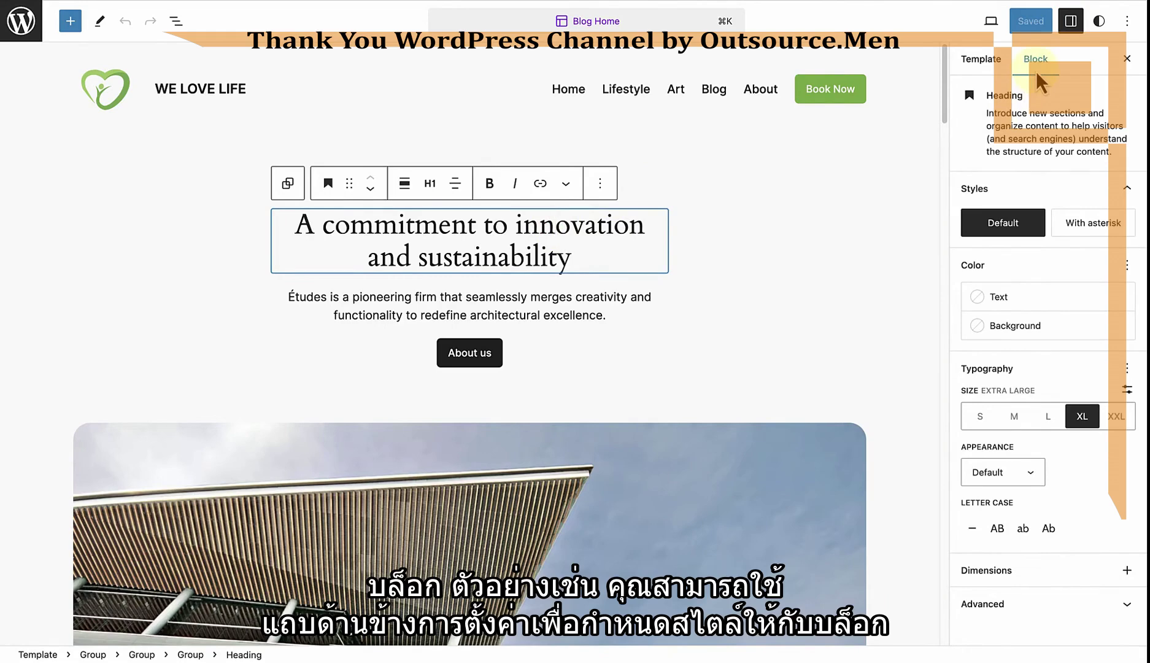
left_click(1127, 60)
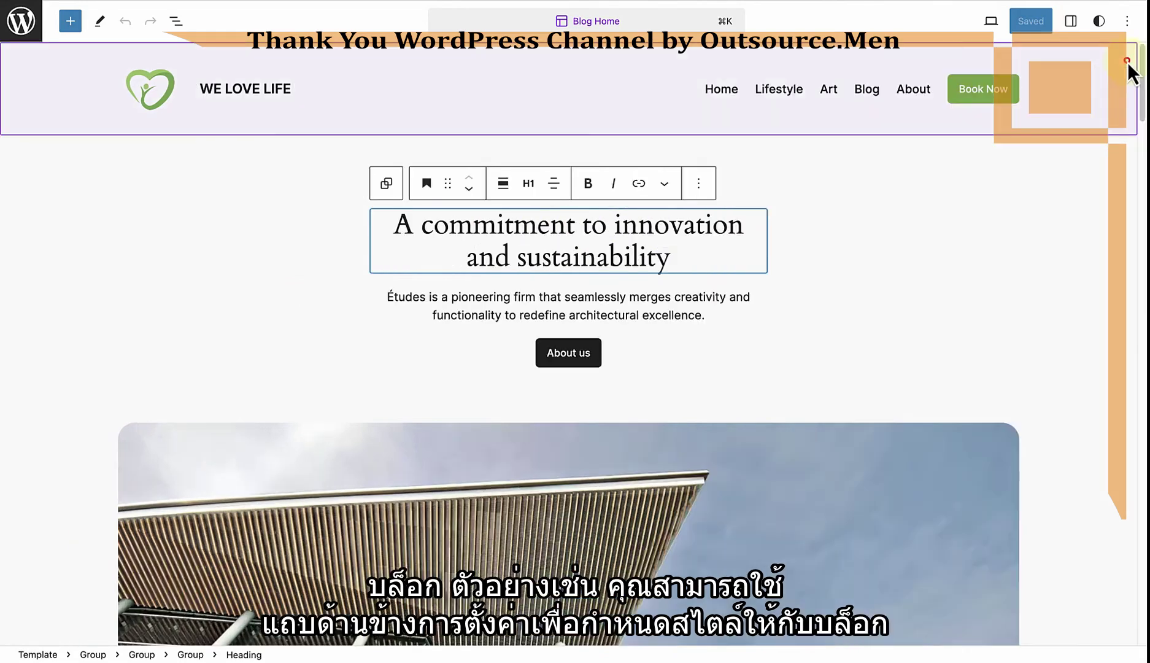
Step: View the site-wide Styles settings and the editor's additional options, closing each after looking
left_click(1099, 21)
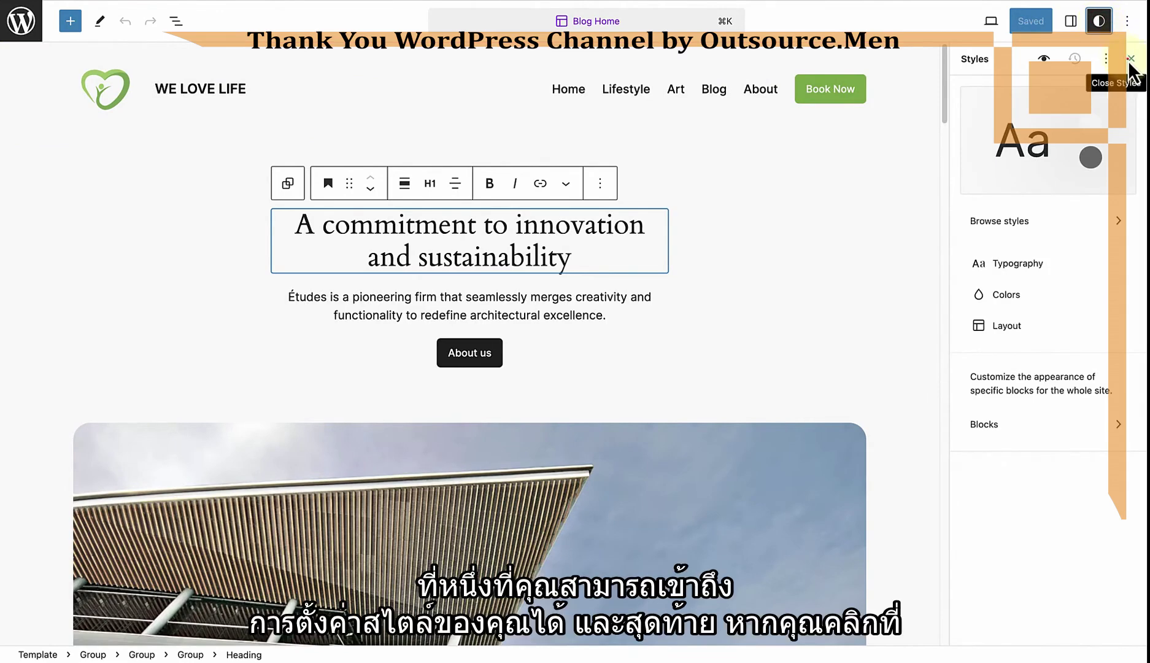
left_click(1131, 59)
left_click(1125, 22)
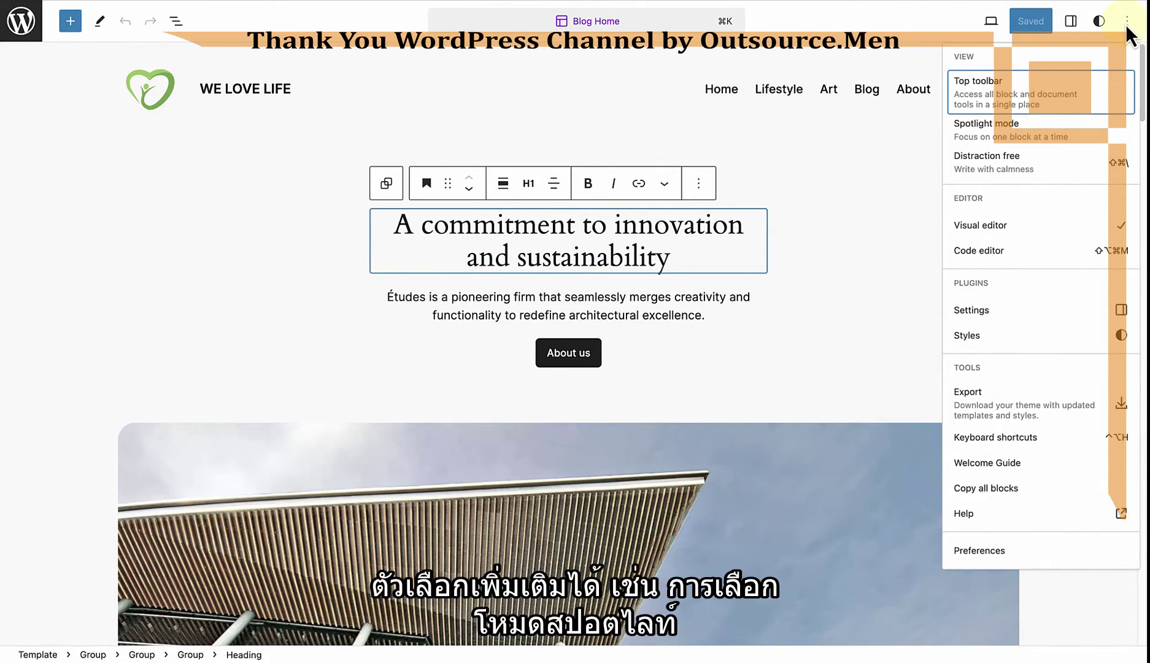
left_click(1125, 25)
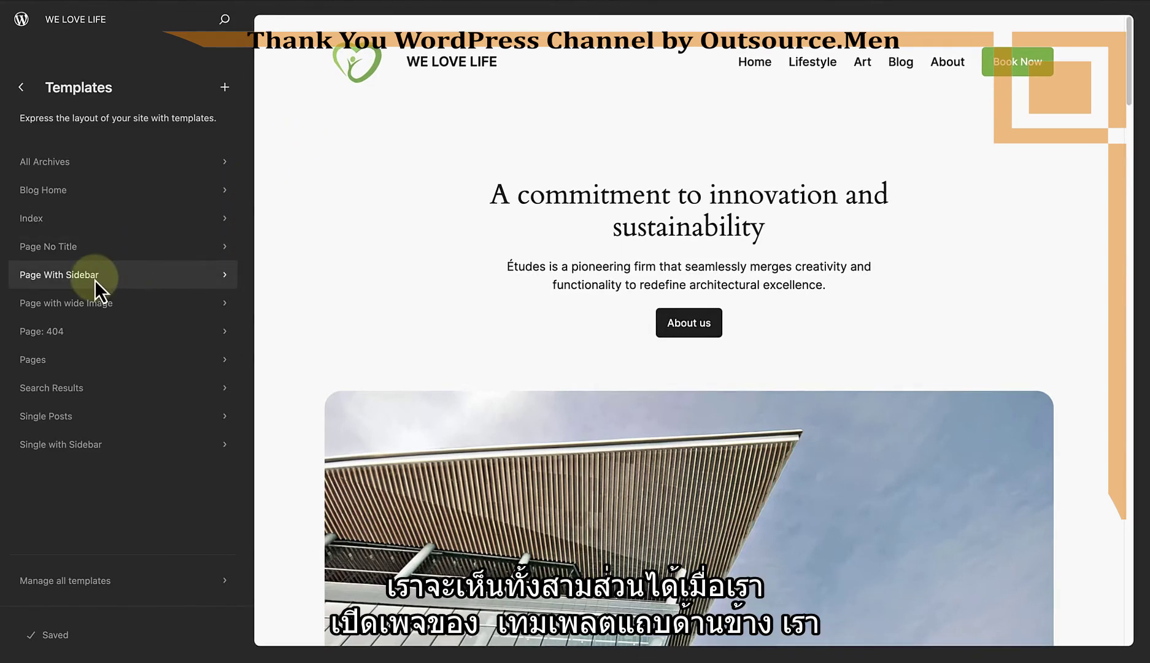
Step: Preview the whole Page With Sidebar template, and open the Page No Title template for editing
left_click(94, 278)
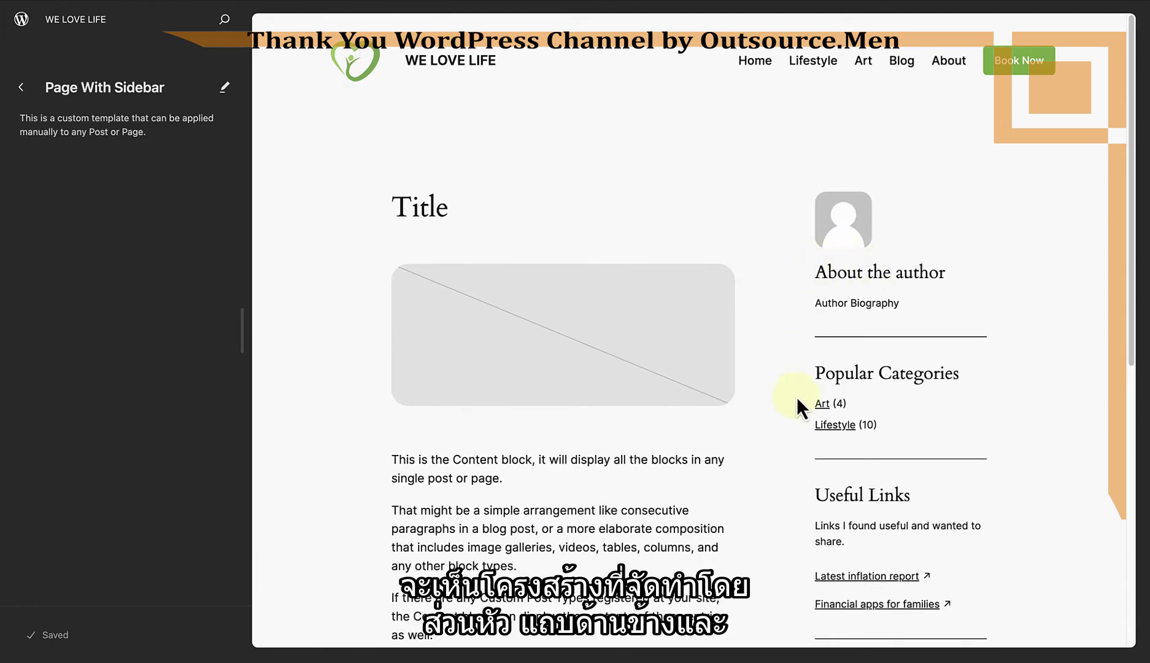
scroll(798, 405, "down", 10)
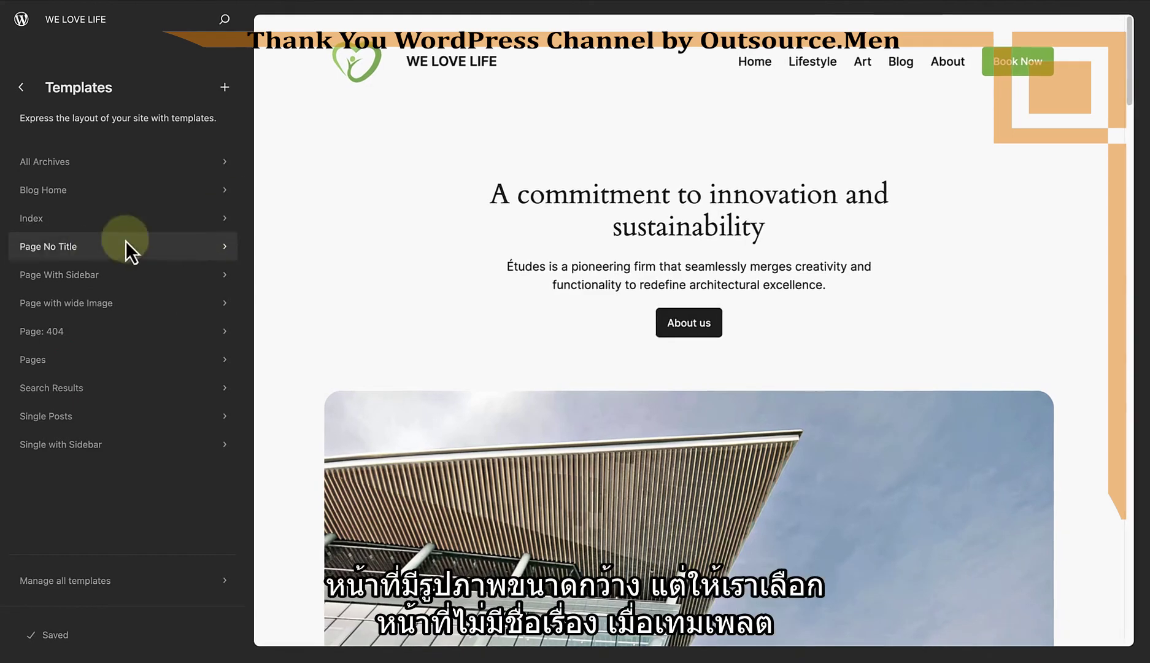
left_click(63, 251)
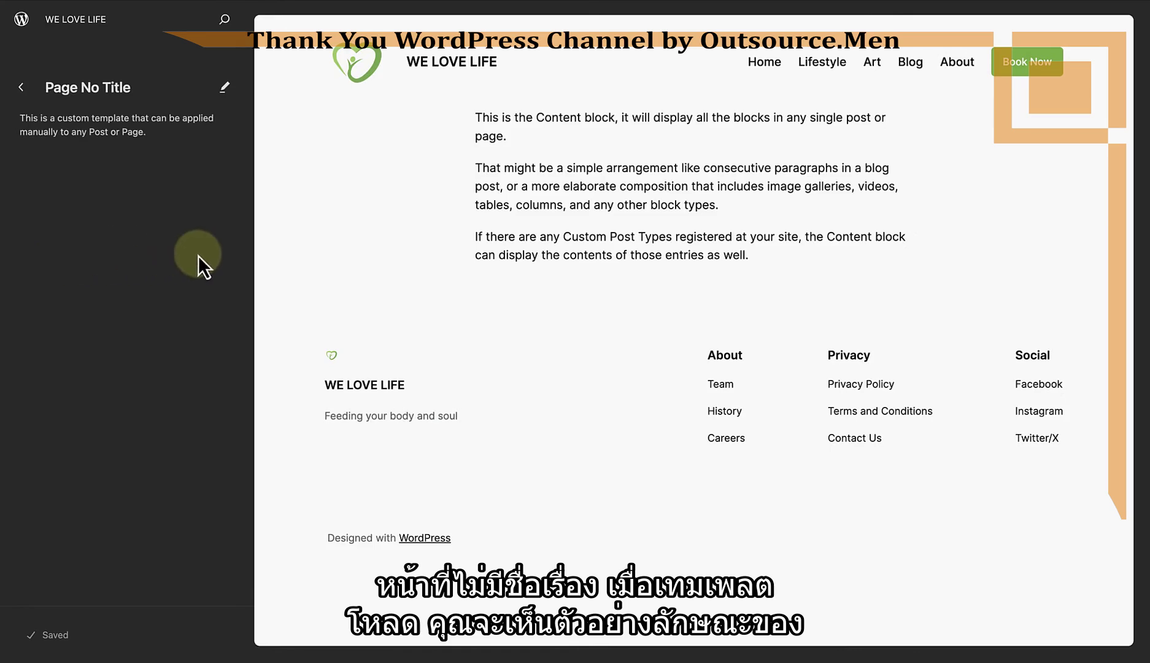
left_click(320, 245)
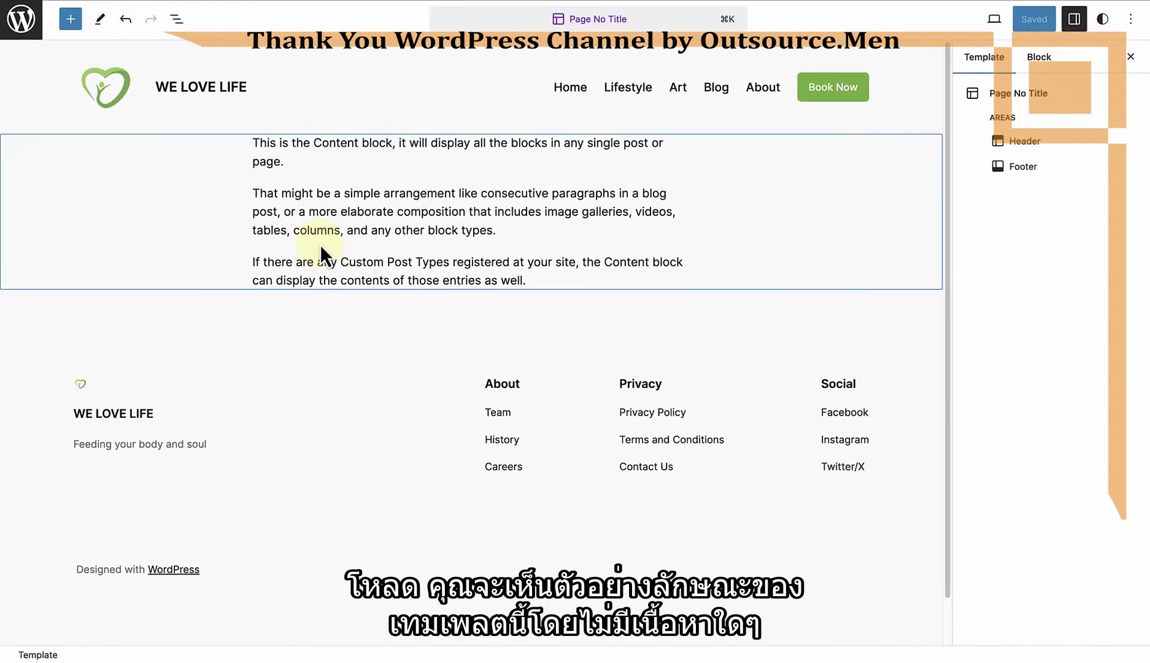
Step: Examine the Page No Title template's block structure in List View by selecting its Header, Footer, Group and Content blocks
left_click(300, 235)
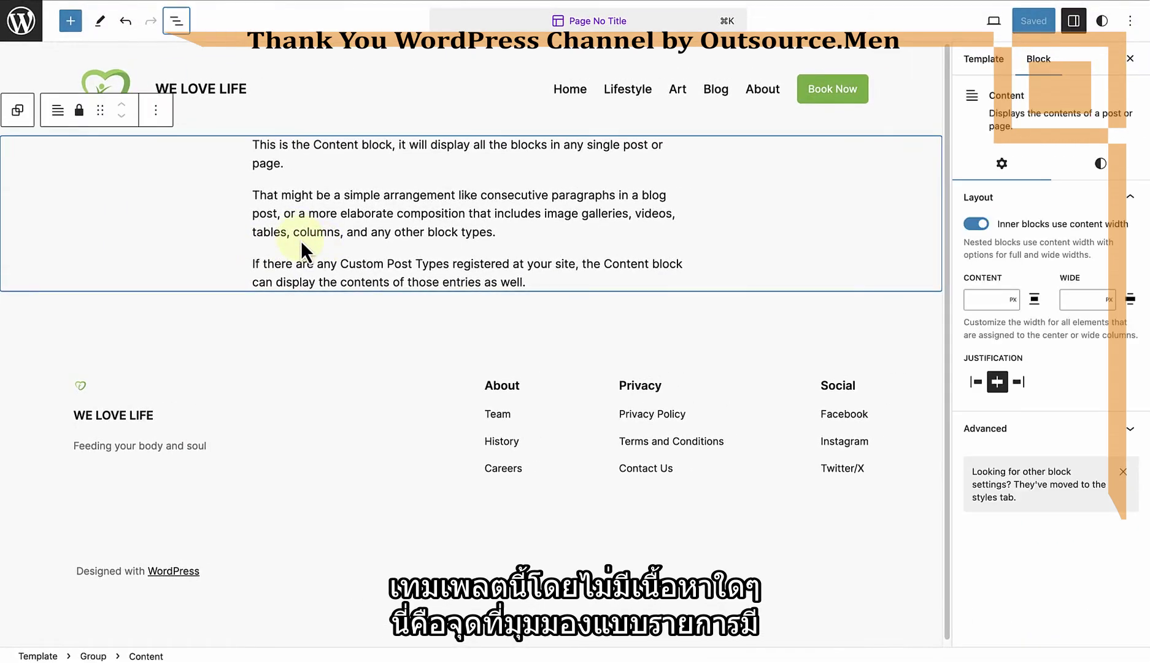
left_click(176, 23)
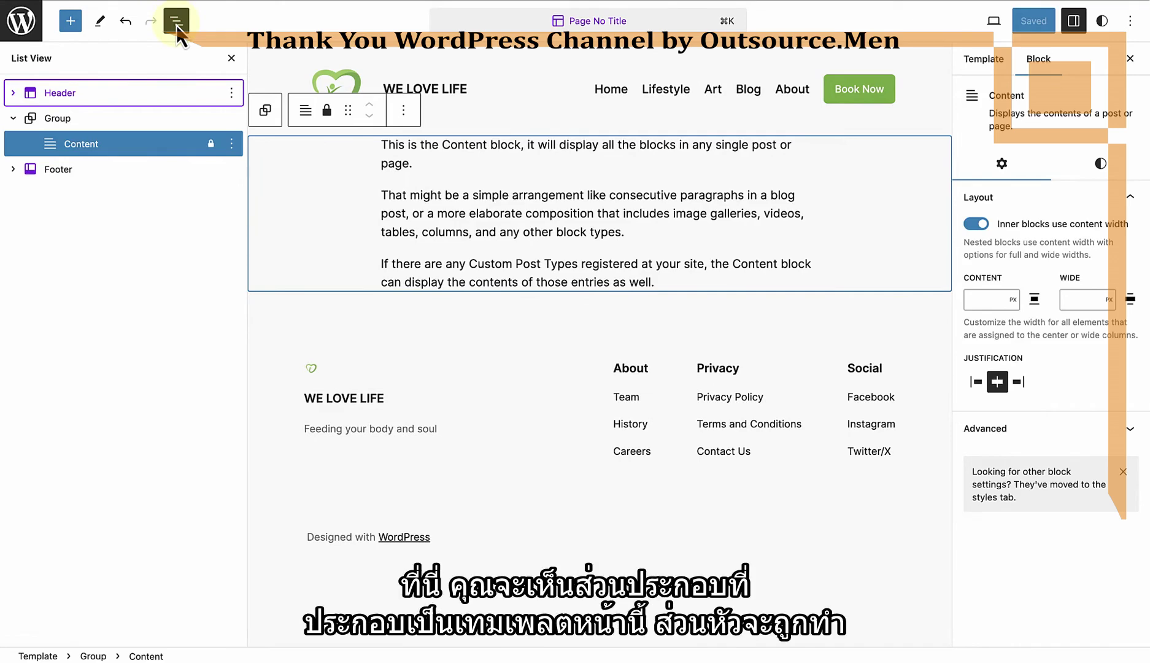
left_click(128, 91)
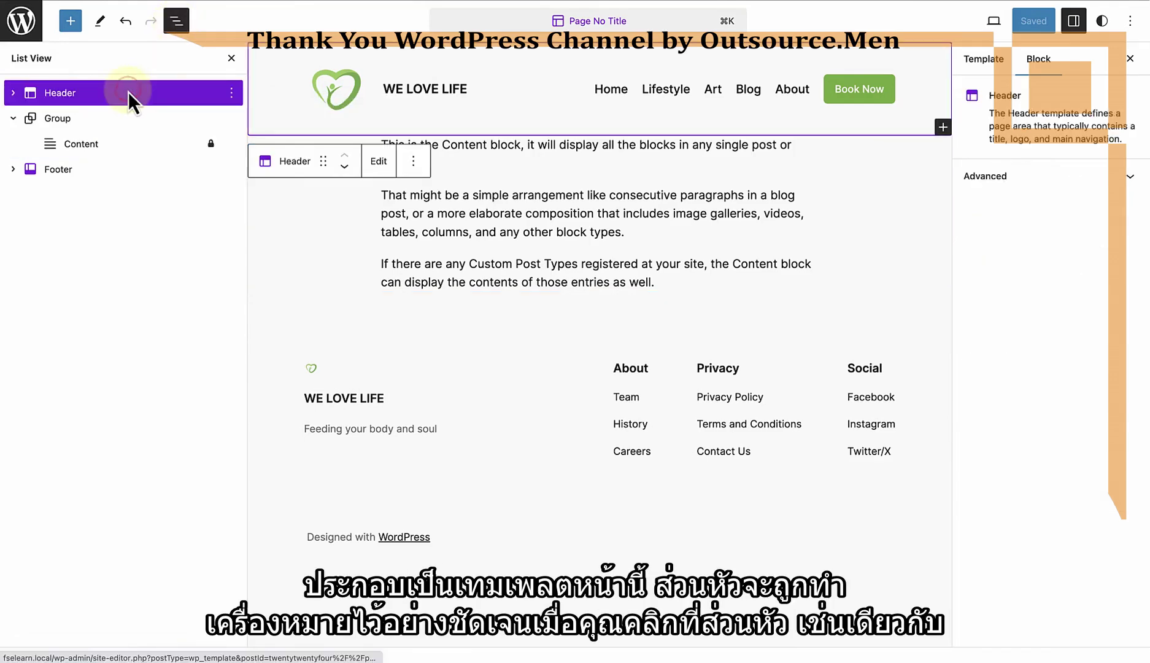
left_click(105, 170)
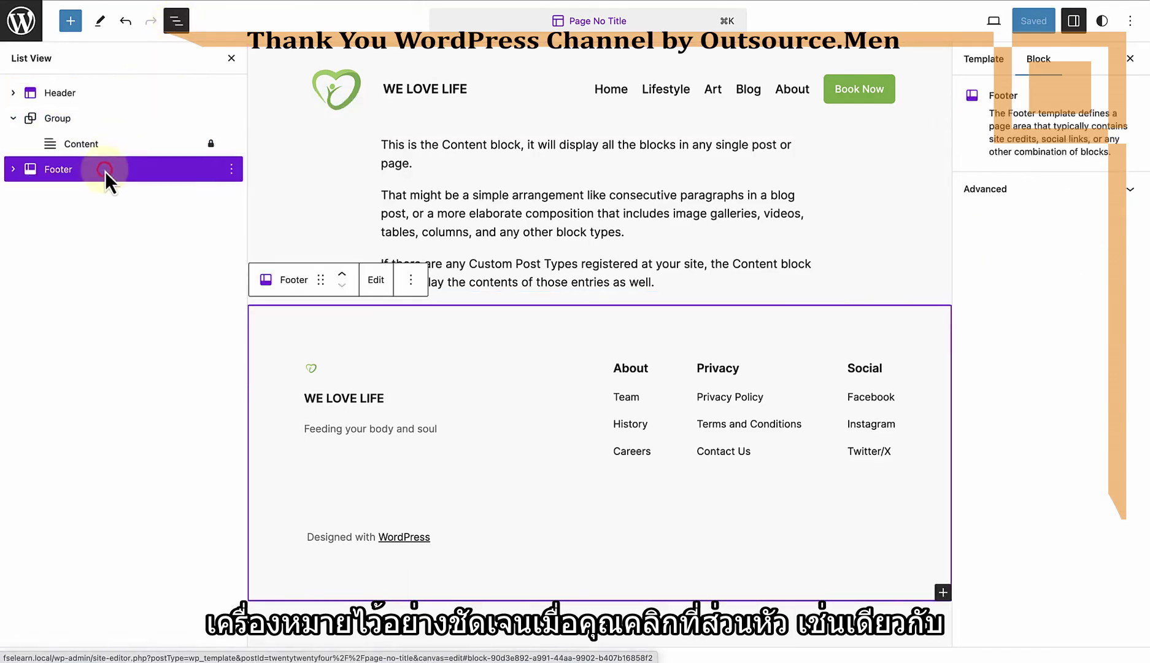
left_click(101, 124)
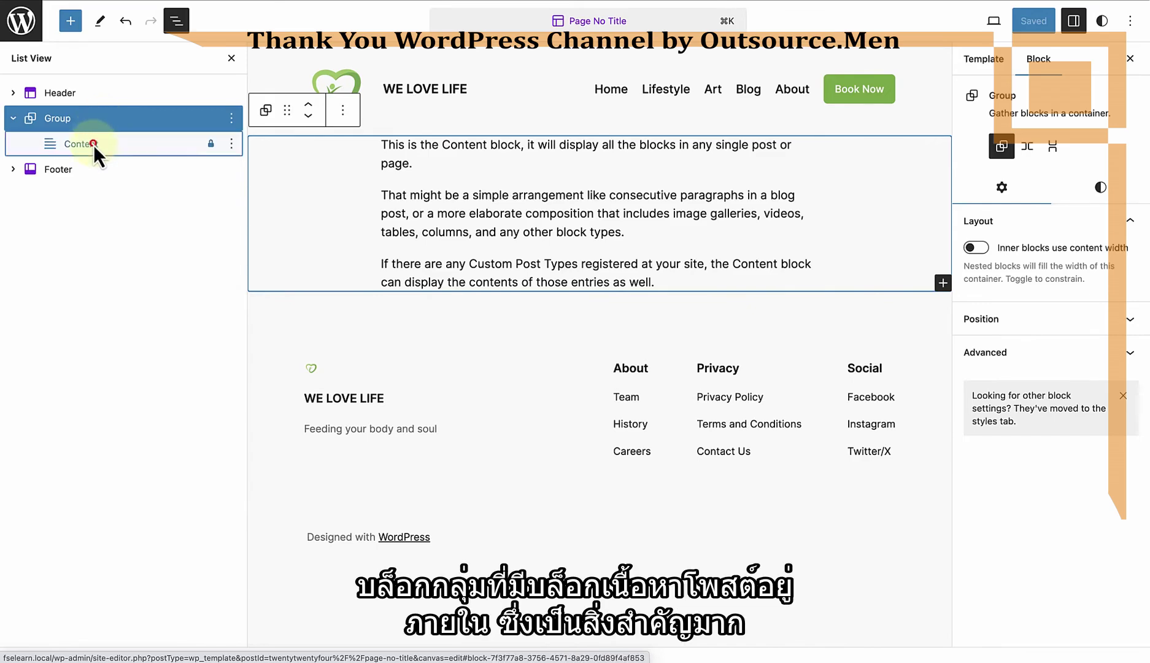
left_click(93, 145)
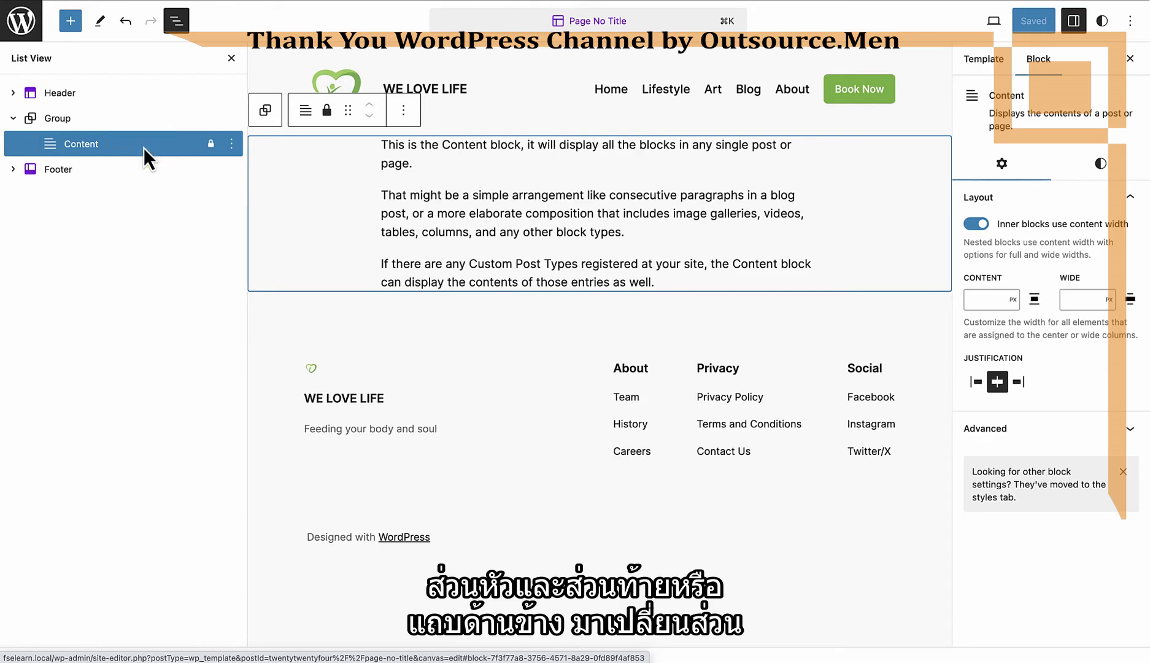
Step: Replace the Page No Title template's Header with the "Centered header with logo" pattern
left_click(141, 91)
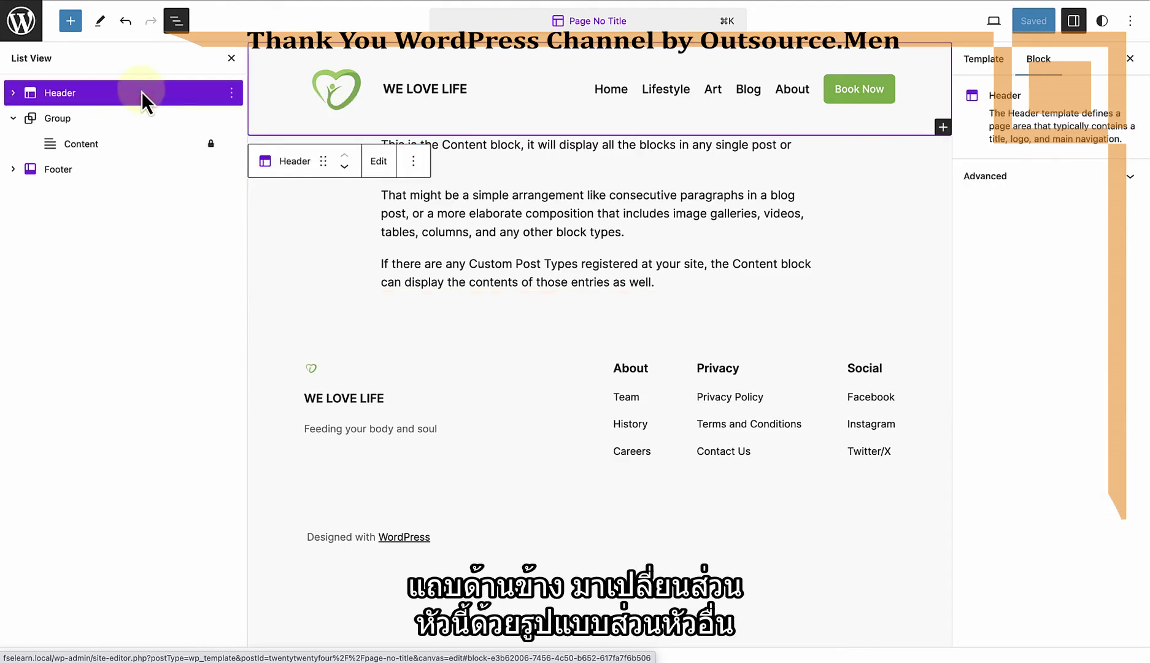
left_click(408, 166)
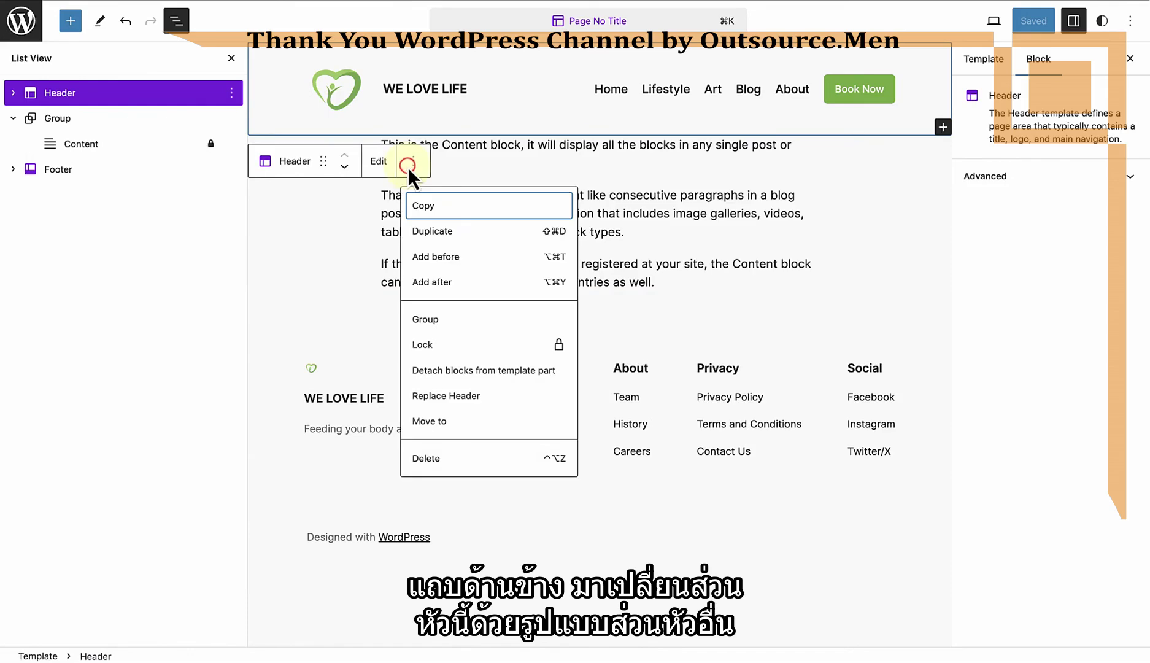
left_click(474, 397)
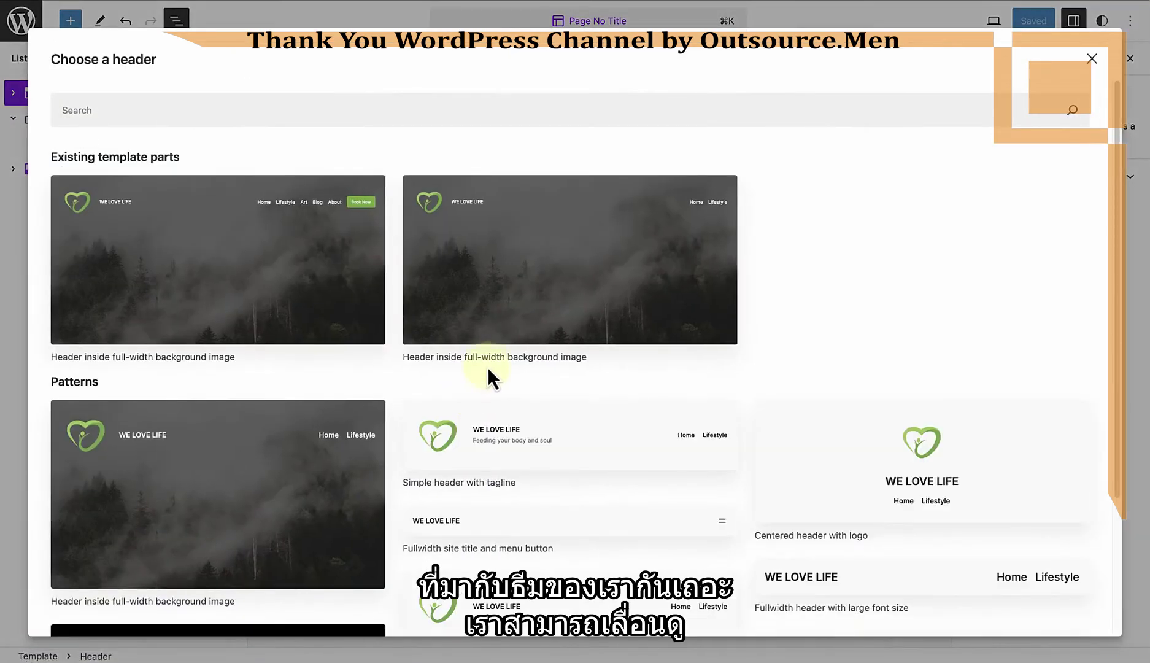
scroll(489, 356, "down", 2)
scroll(489, 356, "down", 3)
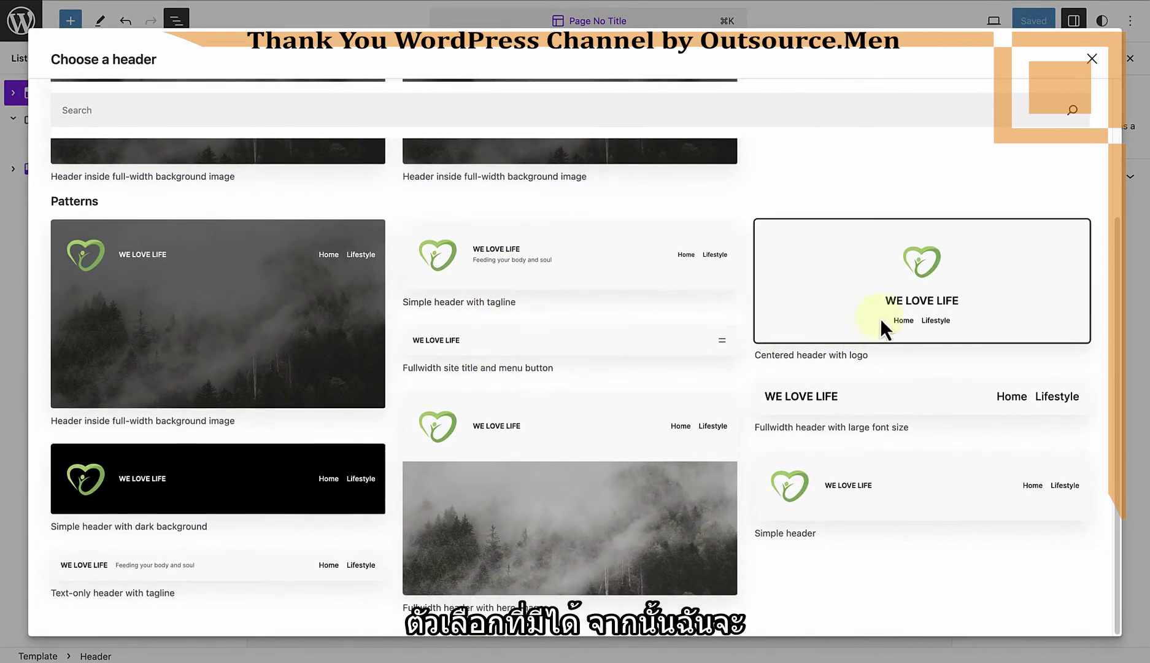
left_click(948, 286)
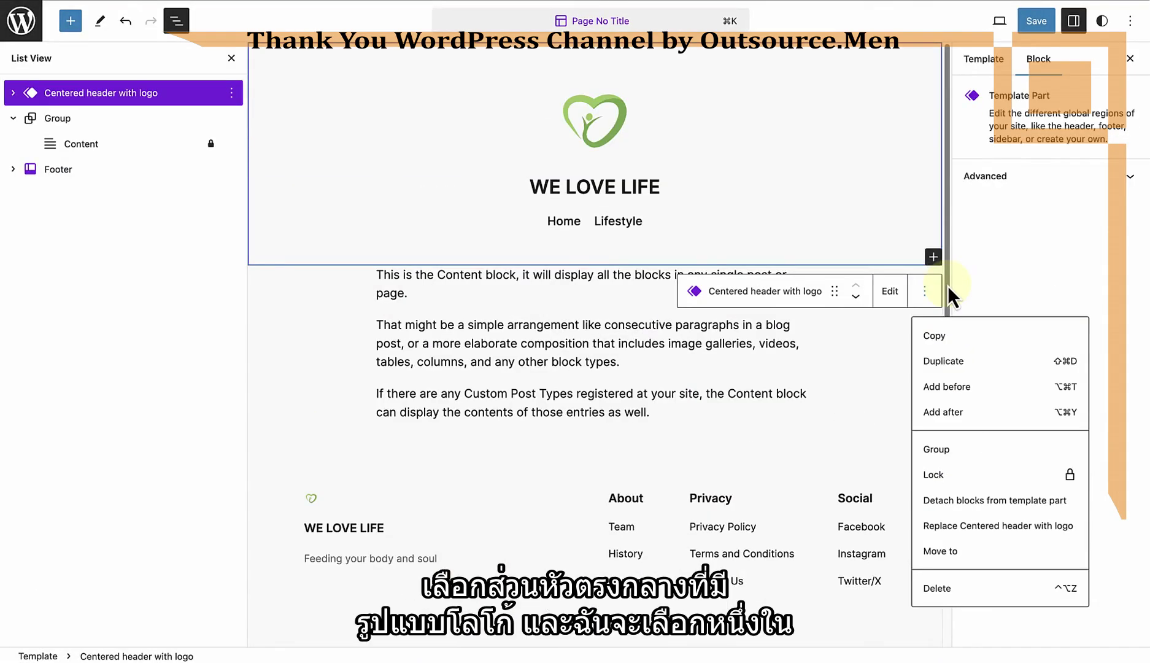
Step: Switch the menu of the Navigation block inside the centered header's Stack to "Lifestyle"
left_click(13, 93)
left_click(26, 114)
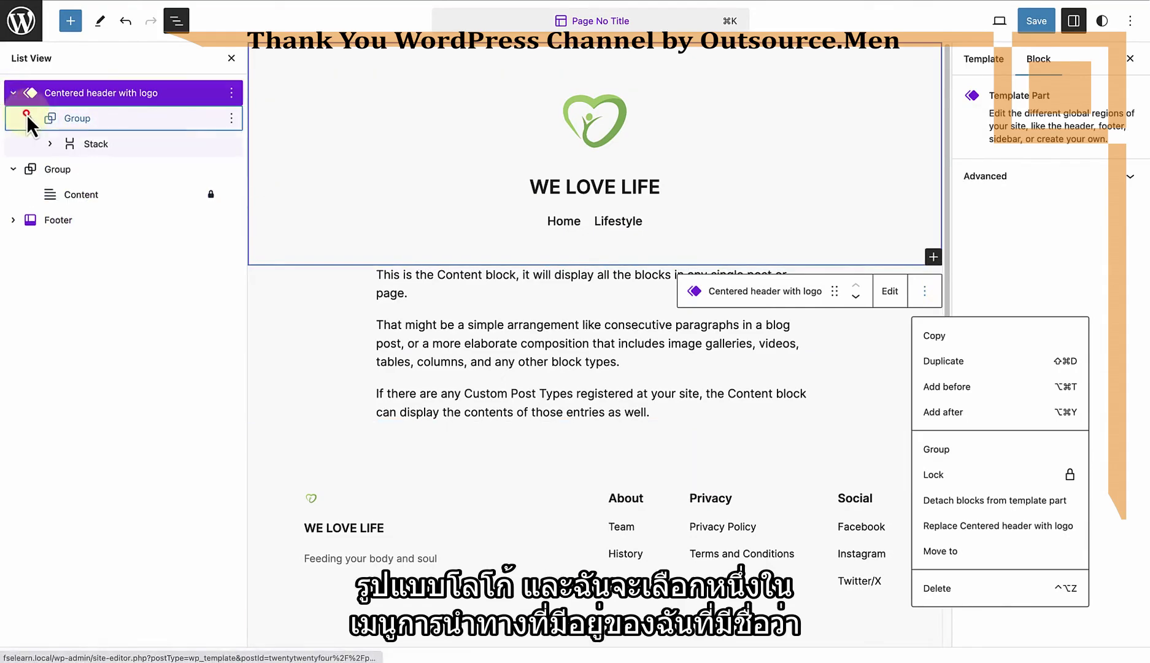
left_click(48, 140)
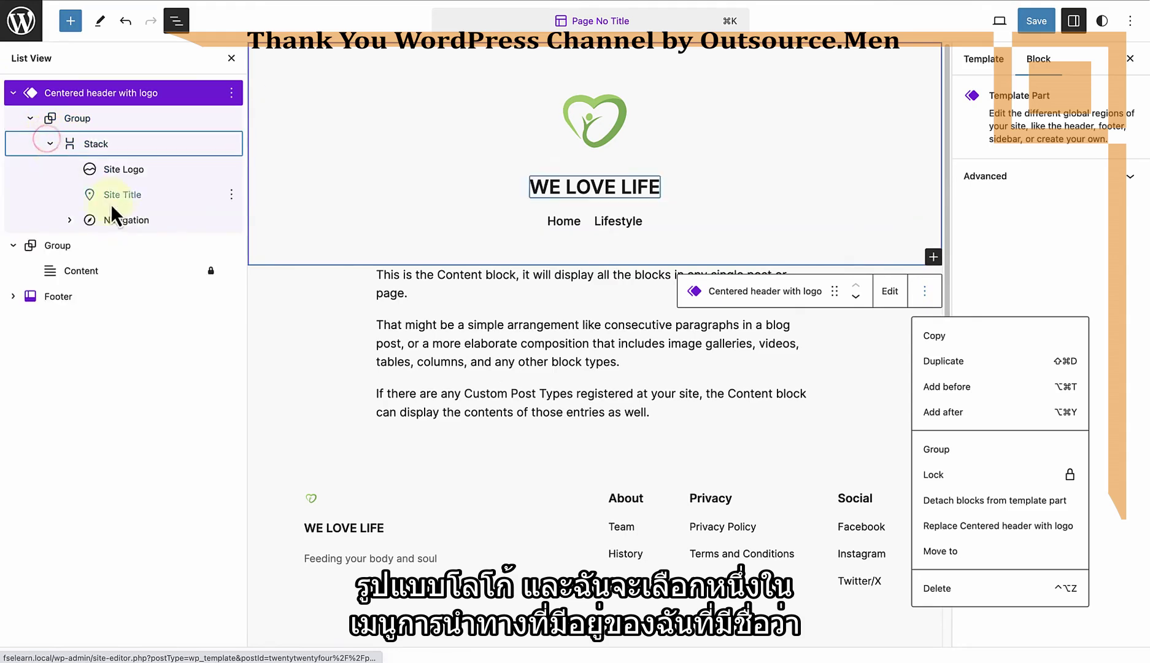
left_click(135, 225)
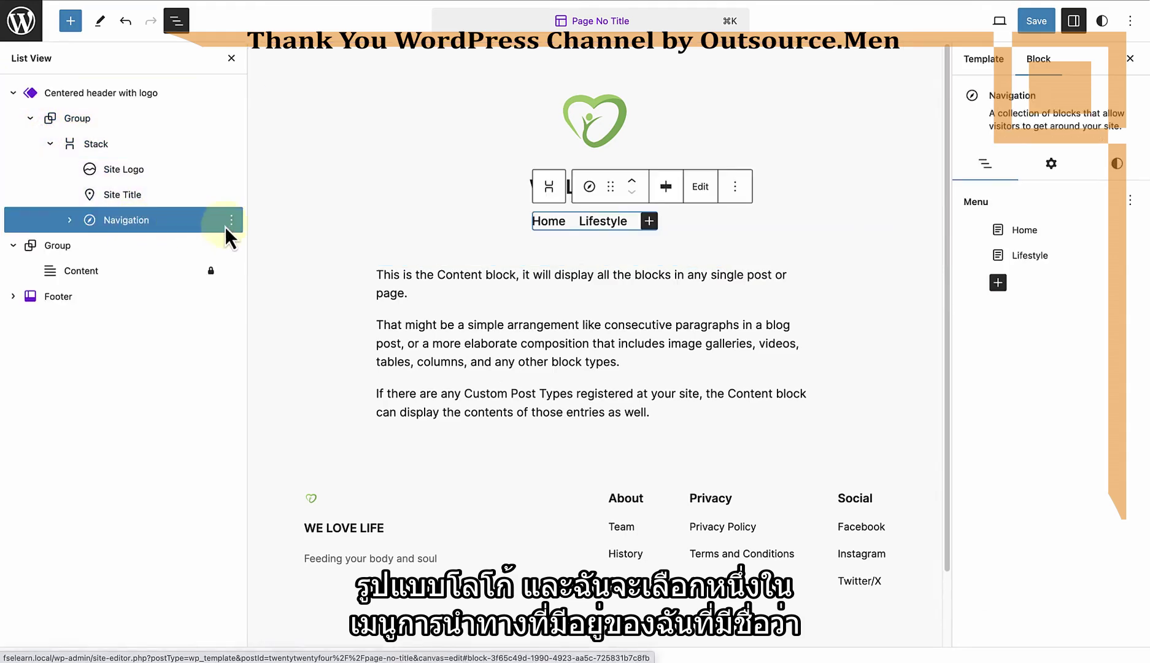
left_click(1129, 200)
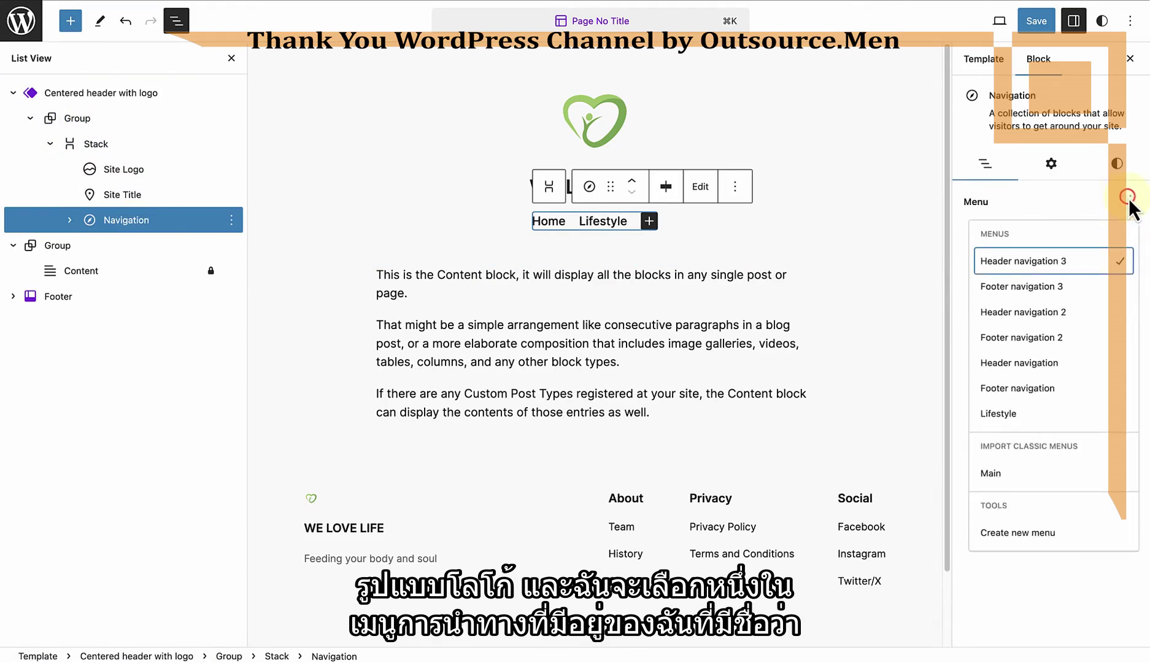
left_click(1023, 413)
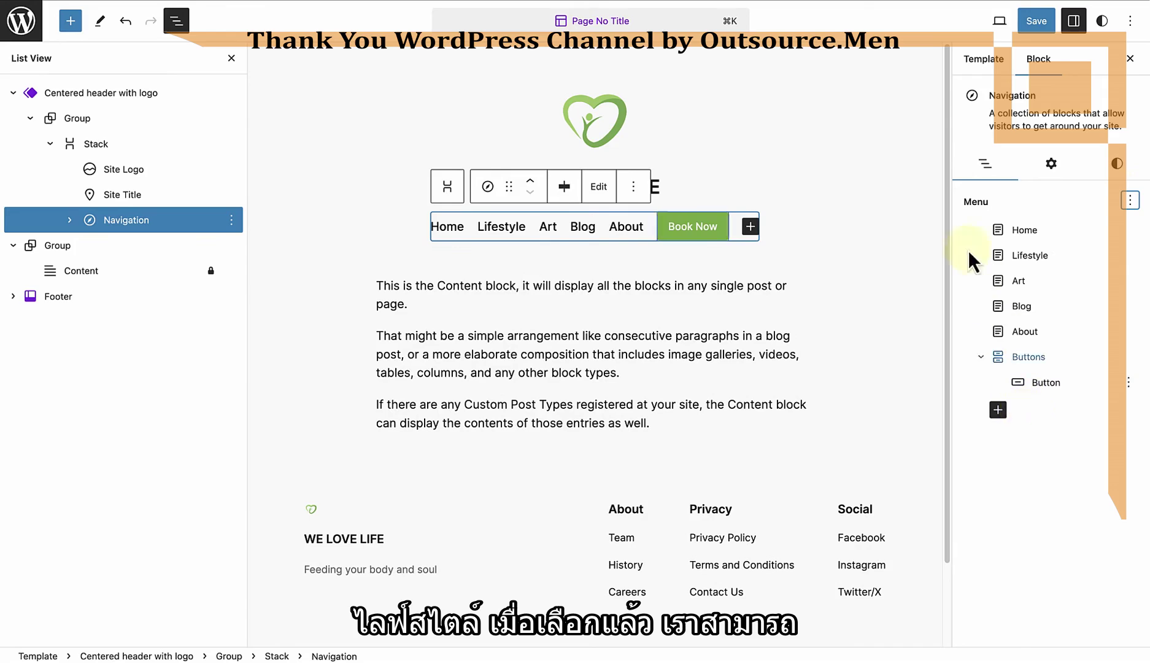
left_click(906, 139)
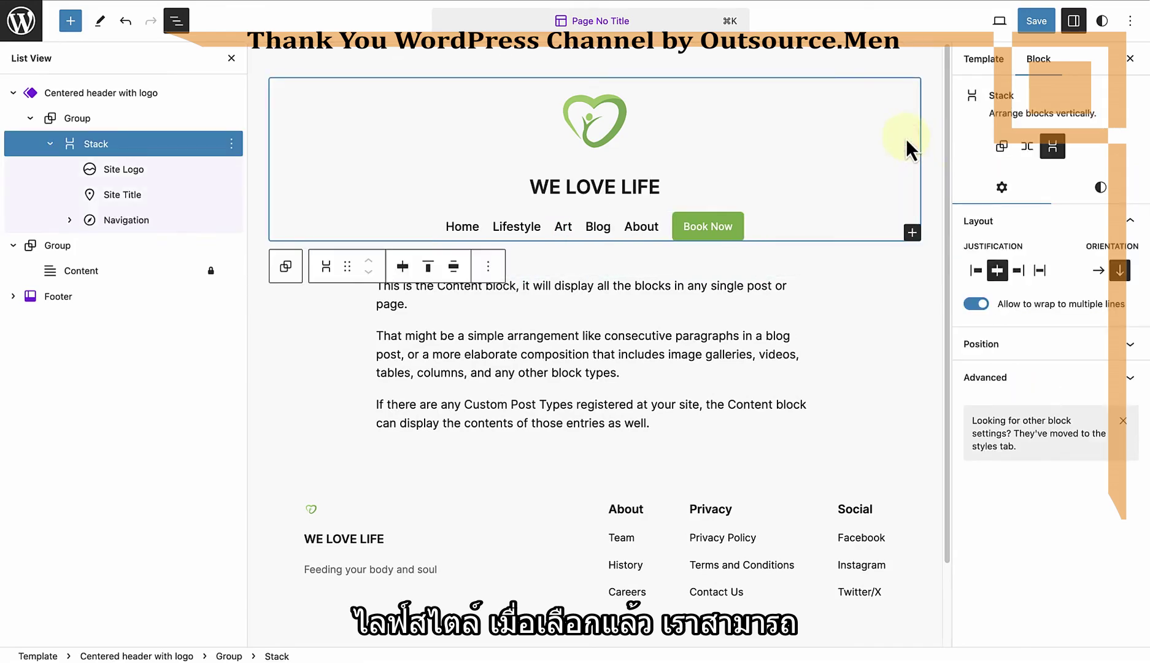
Step: Save the template changes, and hide the settings sidebar and List View
left_click(1029, 29)
left_click(1034, 24)
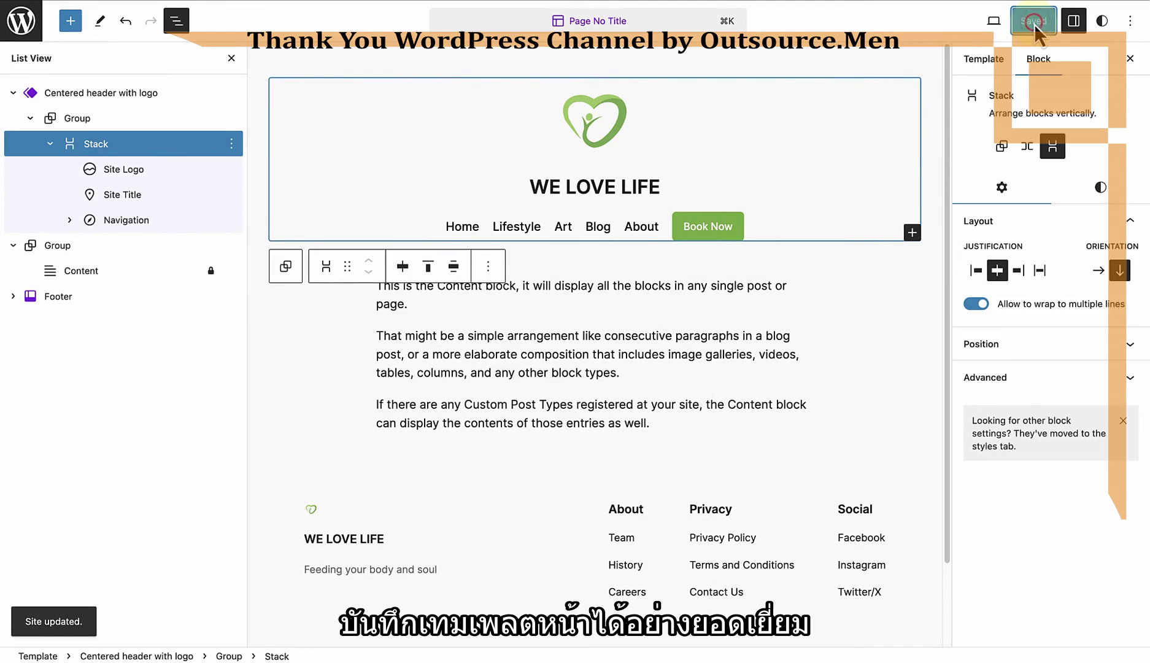
left_click(1129, 59)
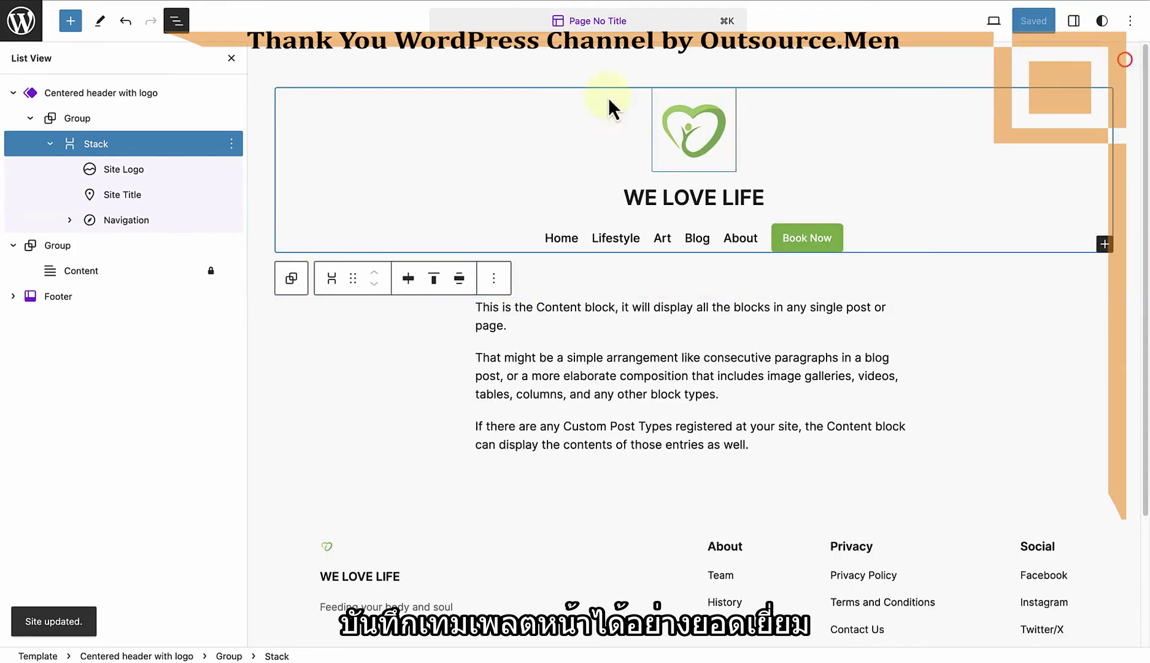
left_click(231, 59)
left_click(1118, 217)
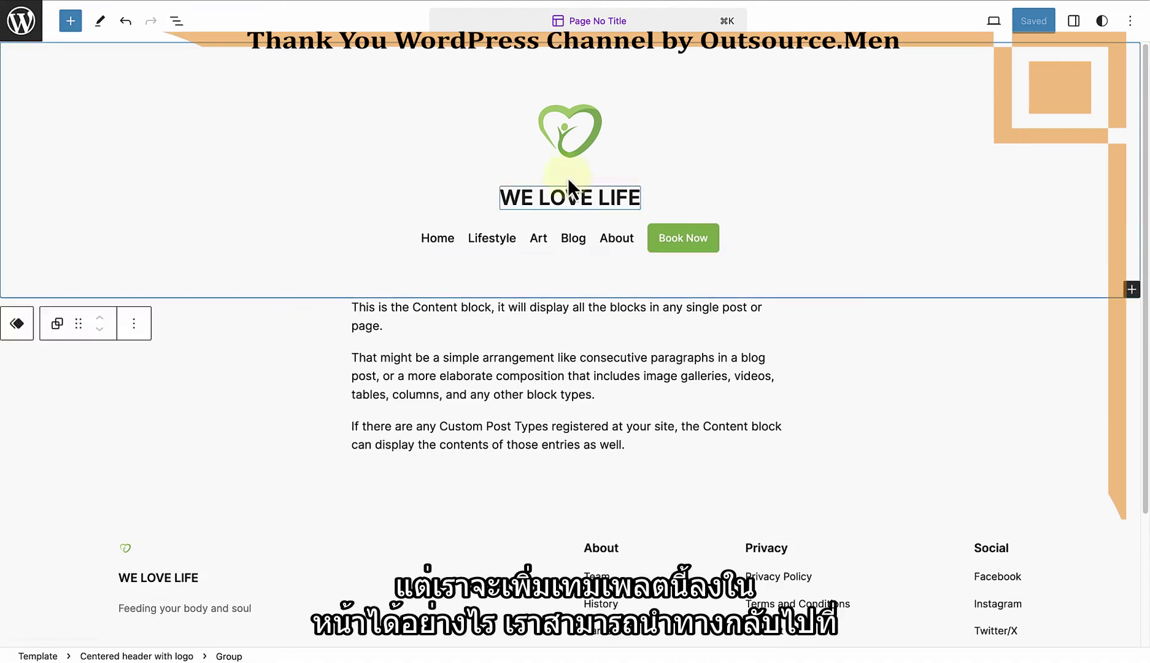
Step: Leave the Site Editor for the main dashboard and open the About page for editing
left_click(20, 31)
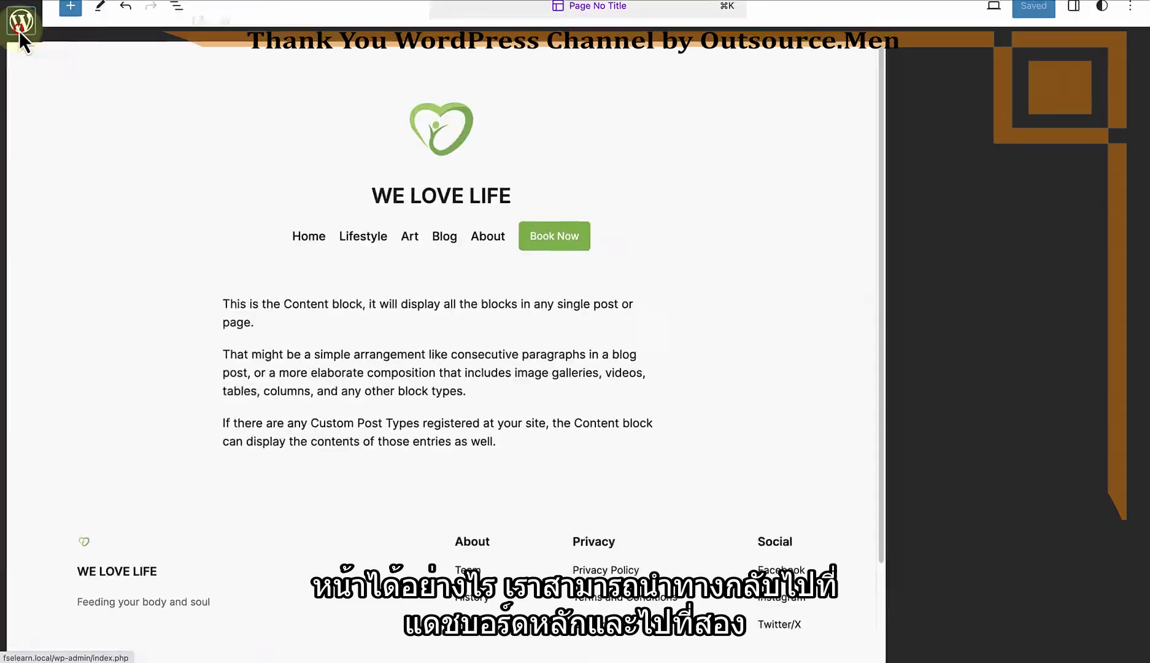
left_click(19, 28)
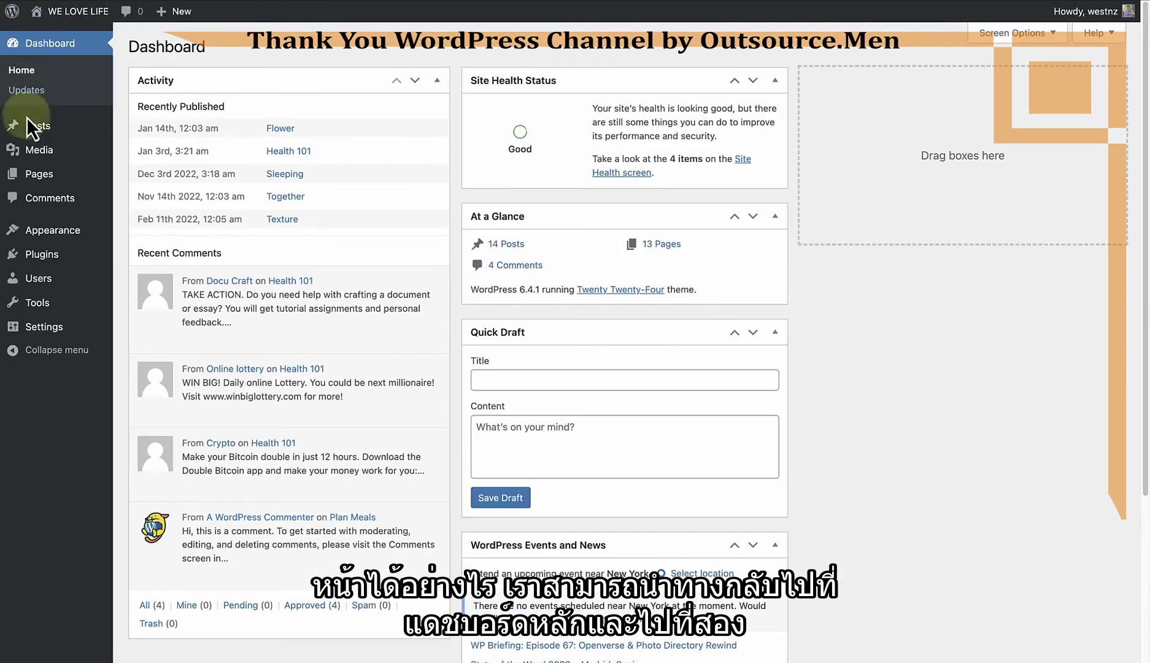
left_click(30, 175)
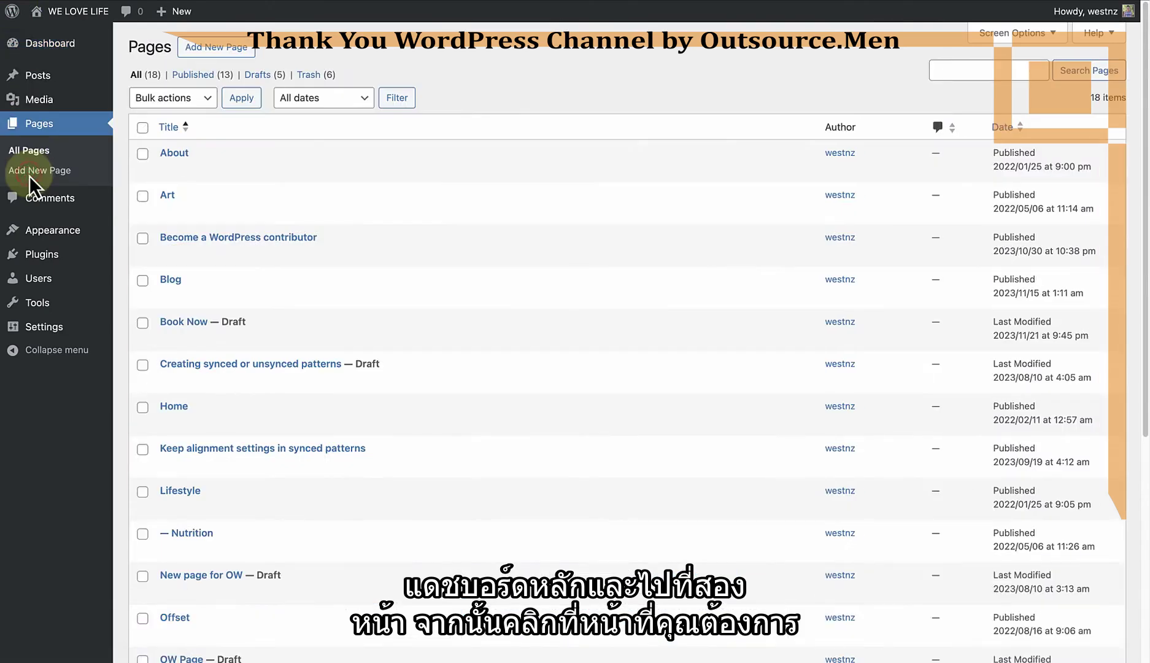
left_click(175, 159)
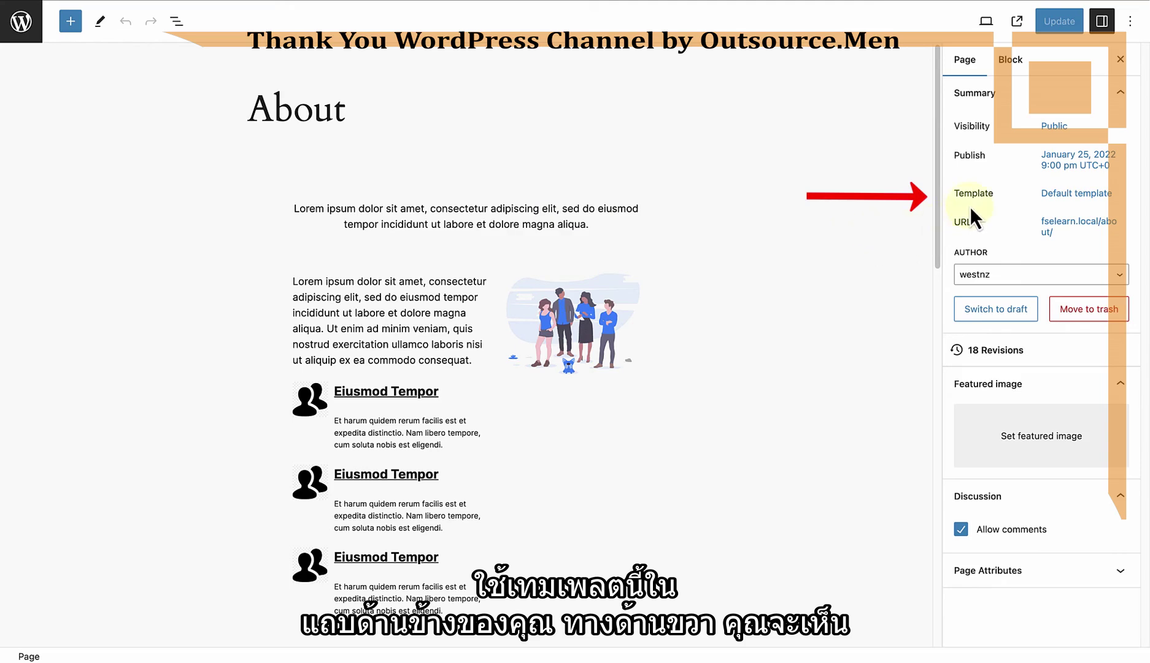
Step: Assign the Page No Title template to the About page and update the page
left_click(1072, 194)
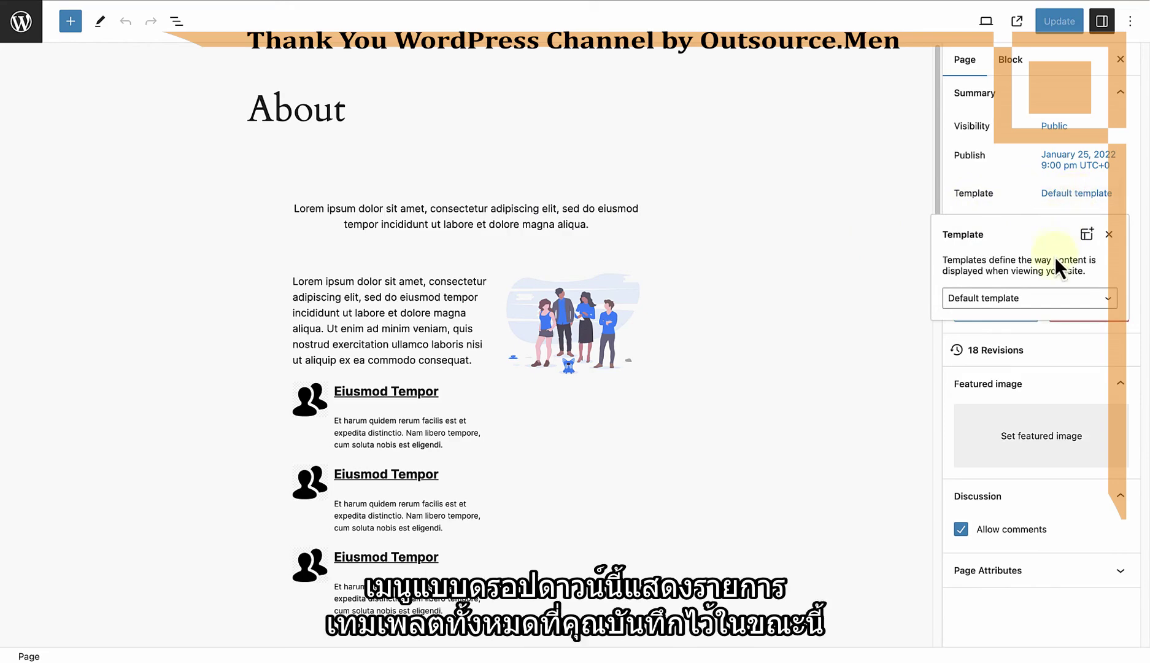
left_click(1059, 300)
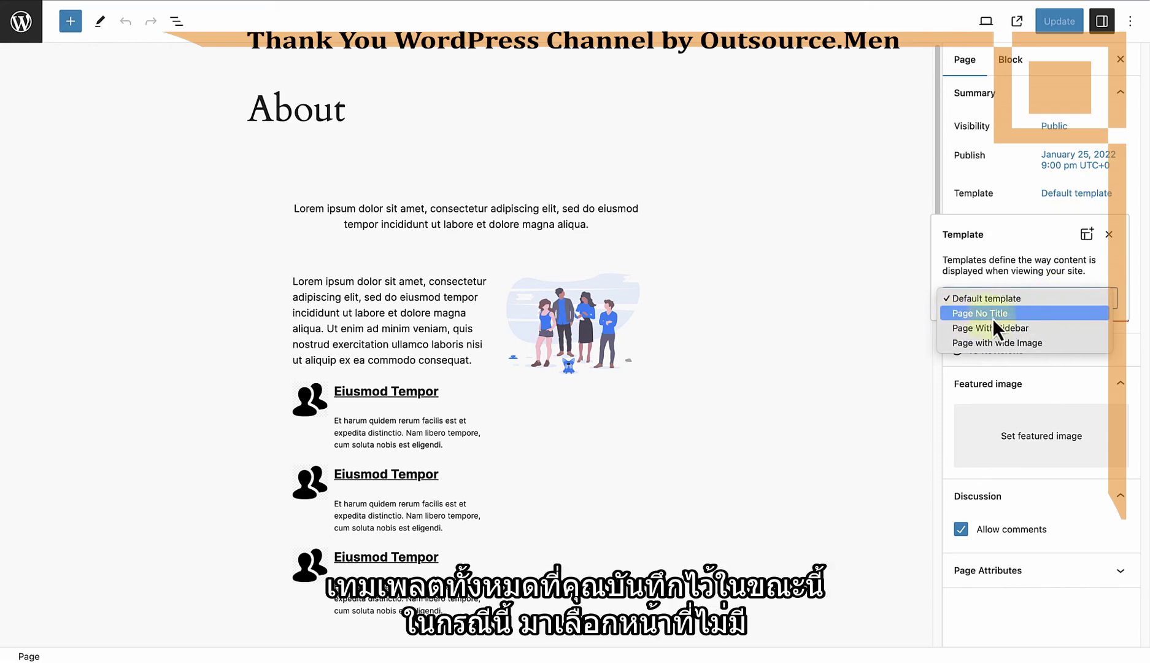
left_click(1025, 317)
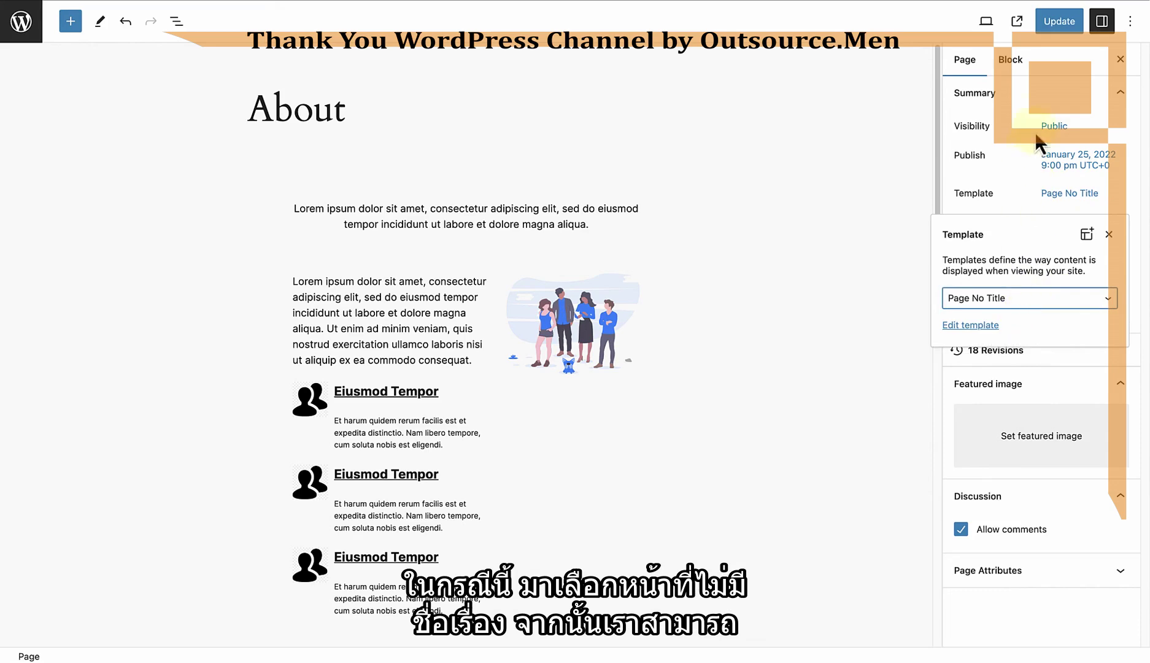
left_click(1056, 28)
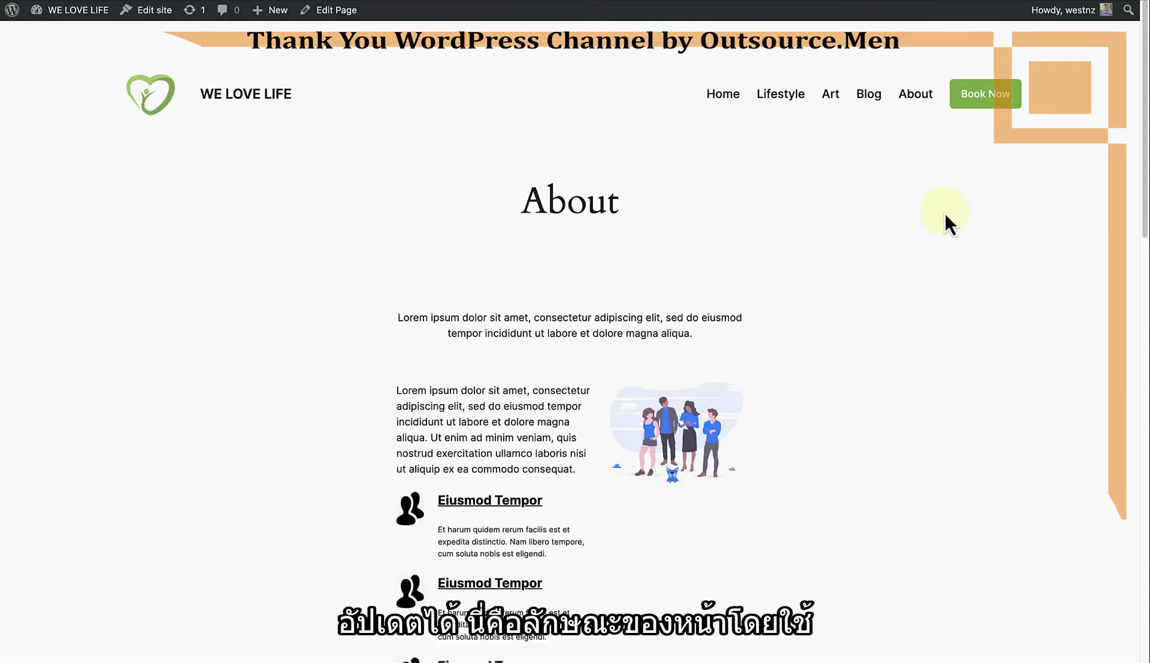
Step: Compare the published About page under the default template with its Page No Title version, from header to footer
scroll(946, 216, "down", 5)
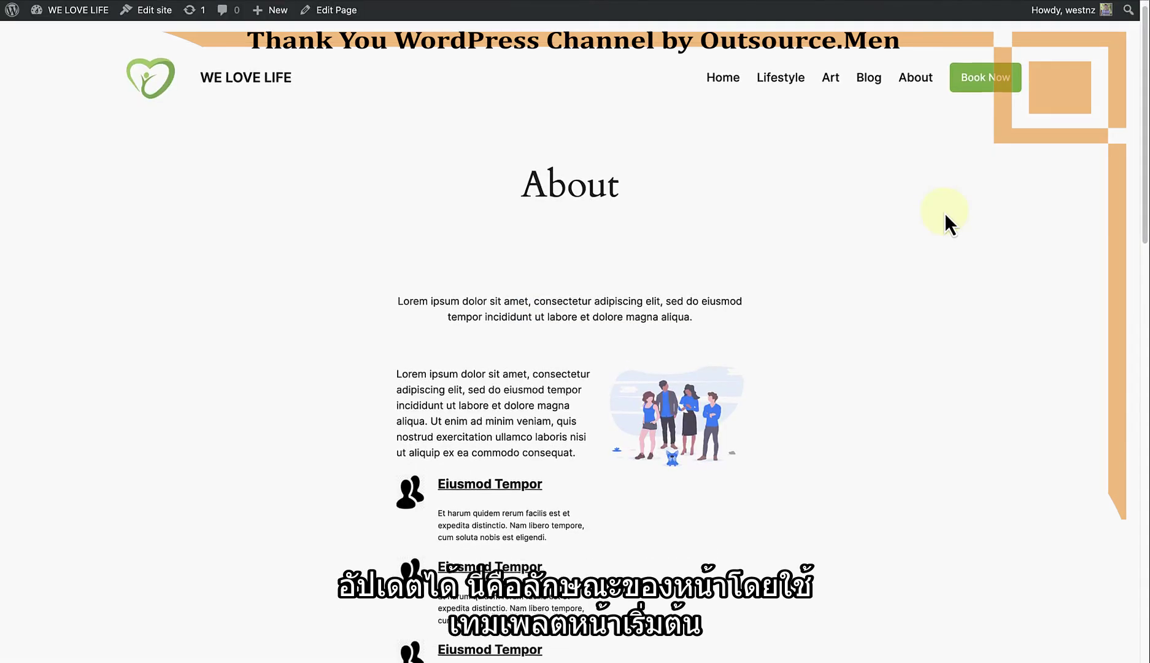
scroll(944, 212, "down", 15)
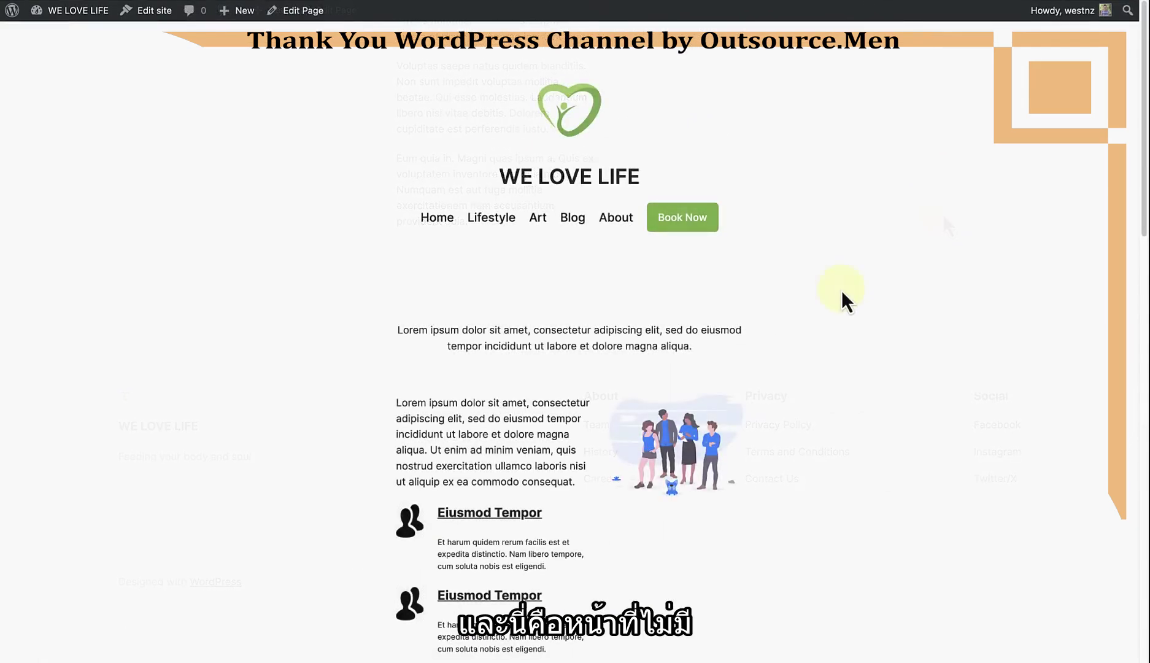
scroll(842, 294, "down", 3)
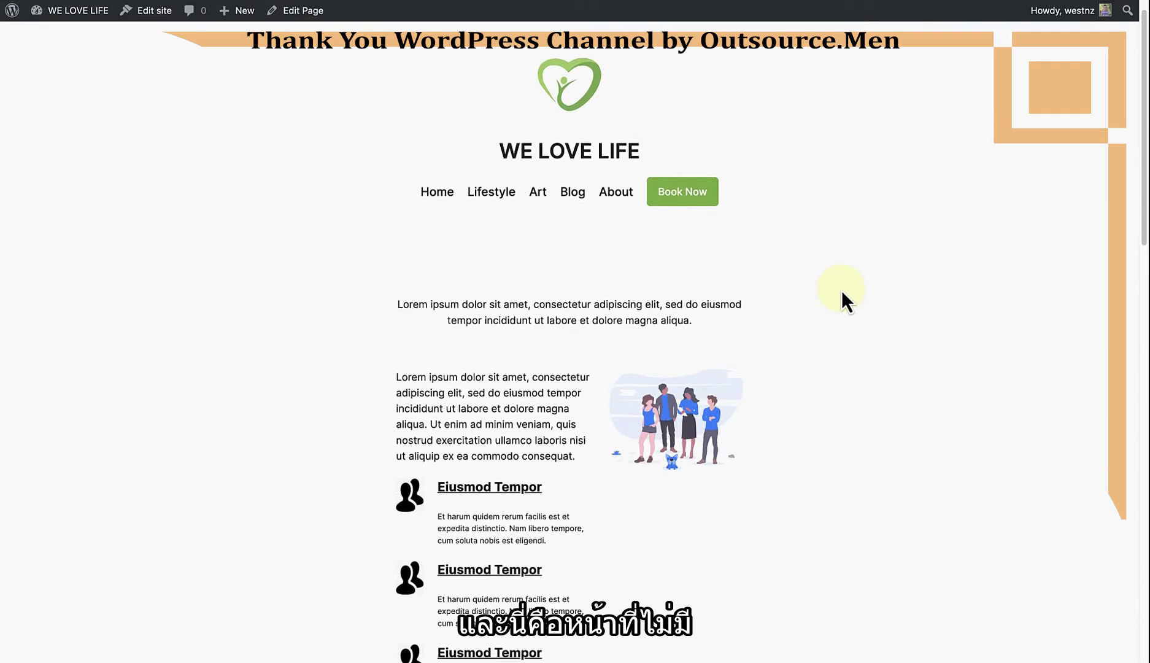
scroll(842, 293, "down", 10)
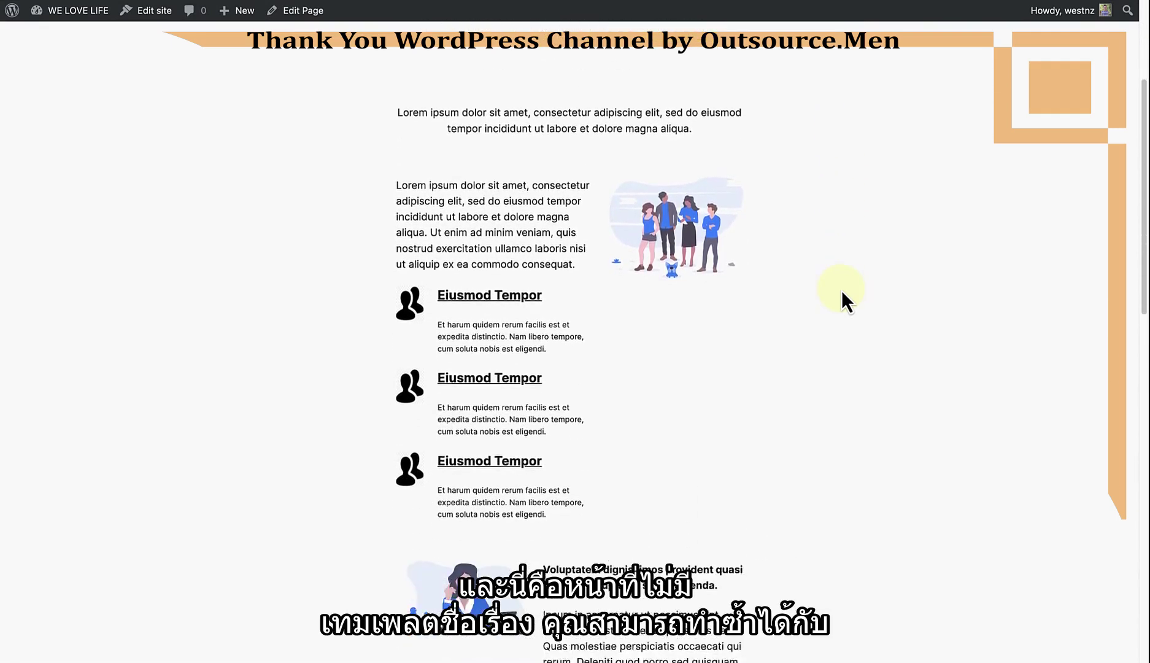
scroll(841, 289, "down", 10)
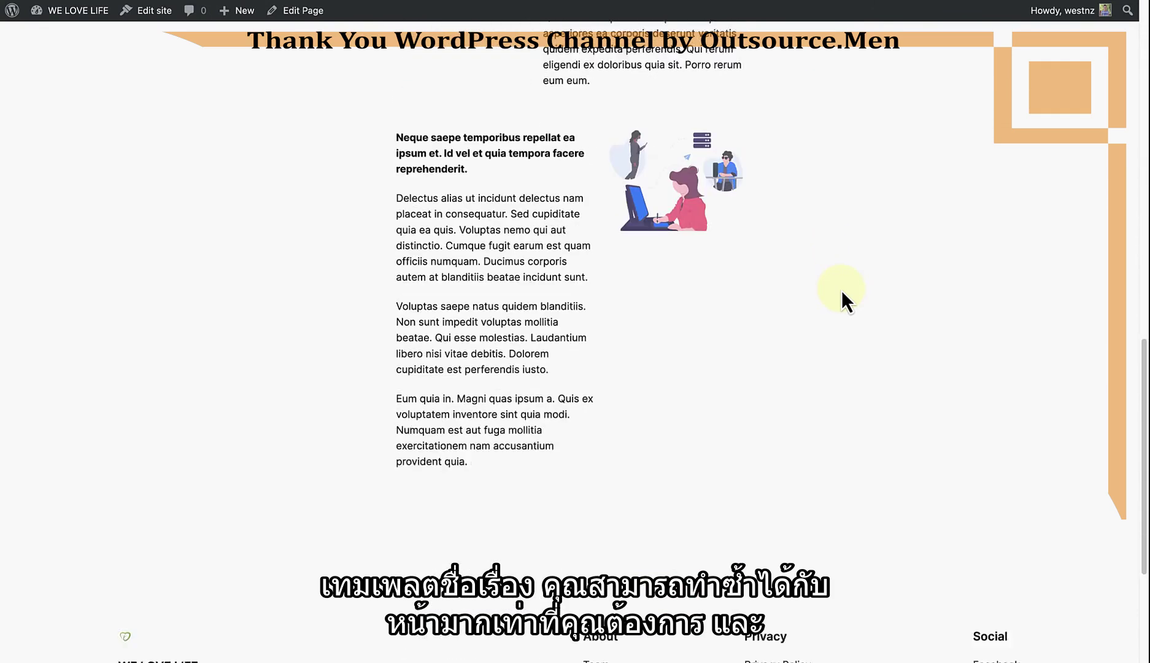
scroll(840, 289, "down", 3)
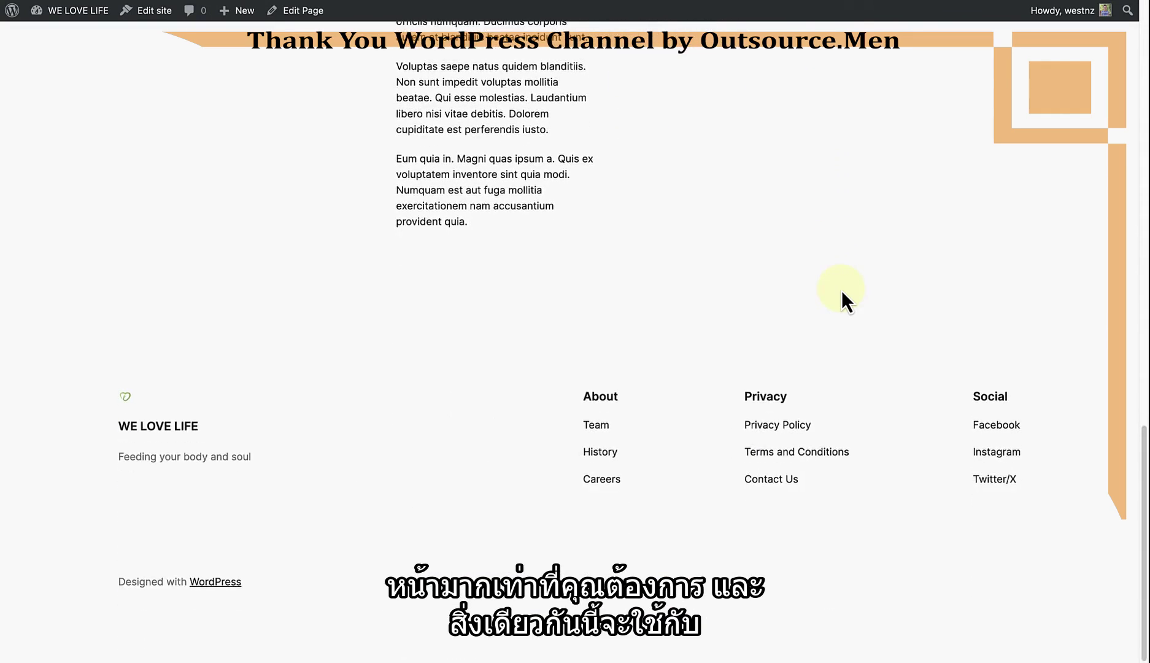